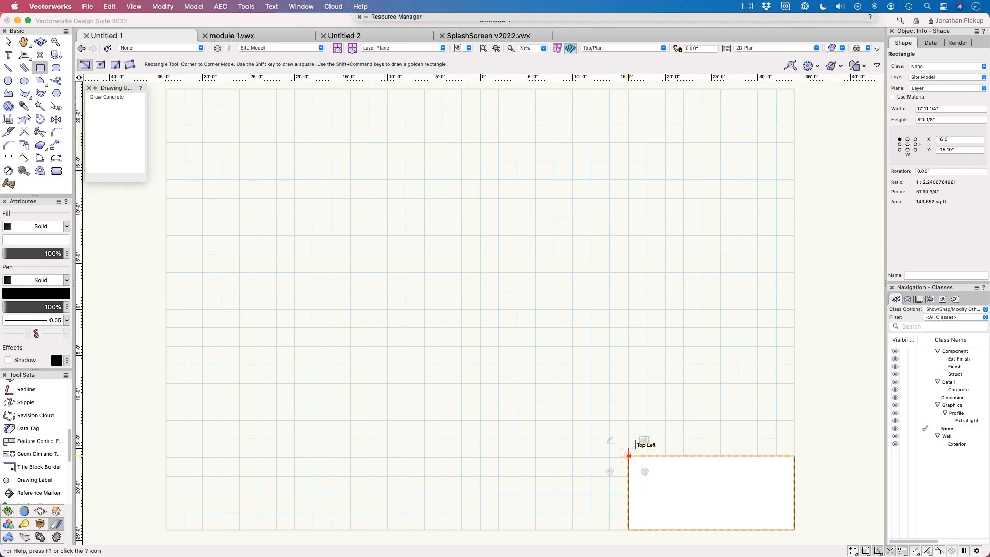
Step: Nudge the rectangle slightly left and up so its top-left corner sits at X 15'11", Y -15'8 7/8"
{"action": "key", "text": "x"}
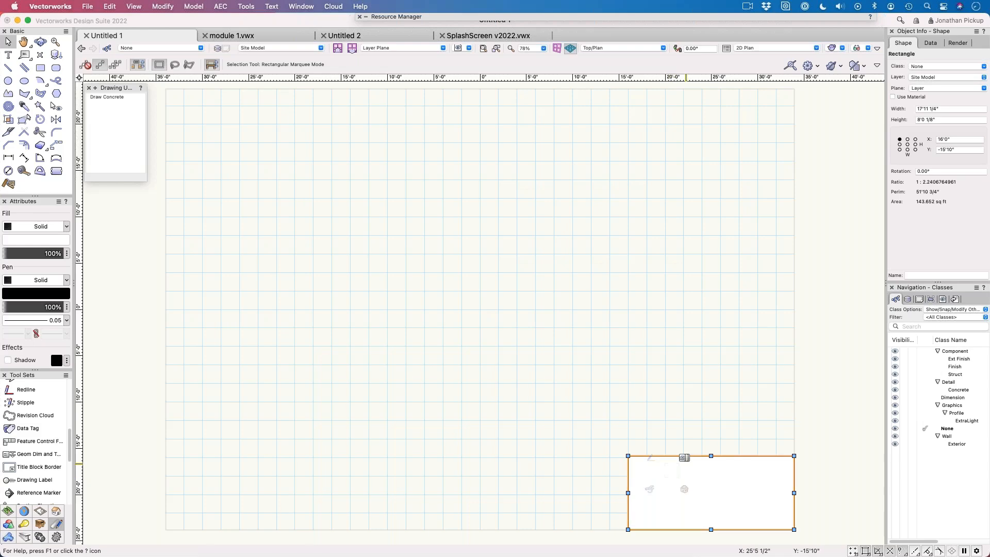
{"action": "mouse_move", "coordinate": [651, 458]}
{"action": "left_click", "coordinate": [601, 421]}
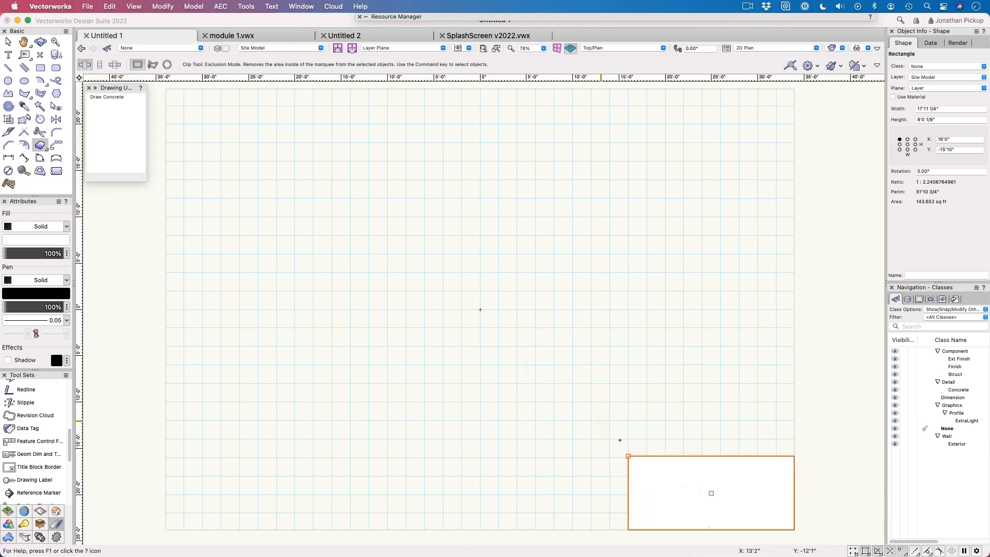
{"action": "middle_click_drag", "start_coordinate": [619, 441], "coordinate": [408, 270]}
{"action": "scroll", "coordinate": [453, 329], "scroll_direction": "up", "scroll_amount": 6}
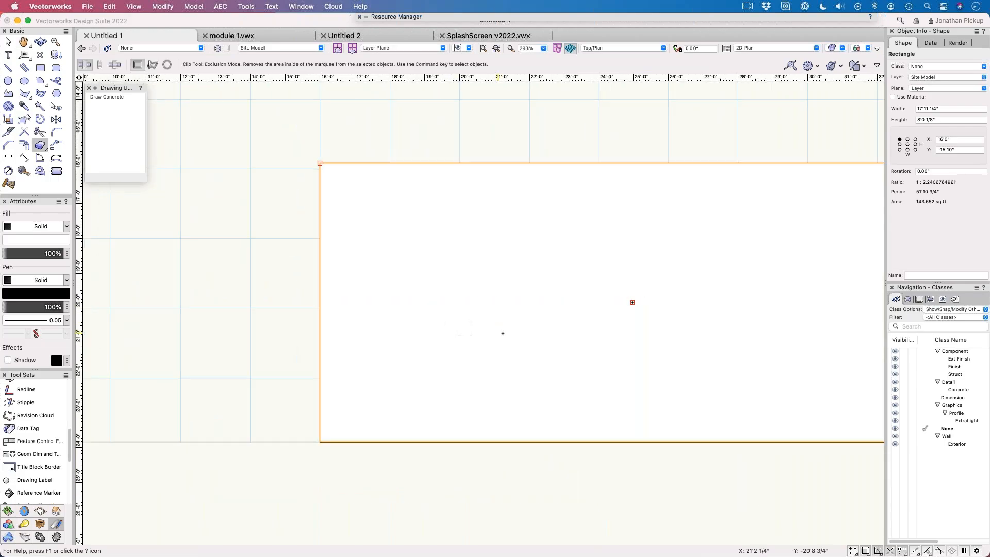
{"action": "scroll", "coordinate": [503, 335], "scroll_direction": "down", "scroll_amount": 1}
{"action": "middle_click_drag", "start_coordinate": [503, 334], "coordinate": [342, 292]}
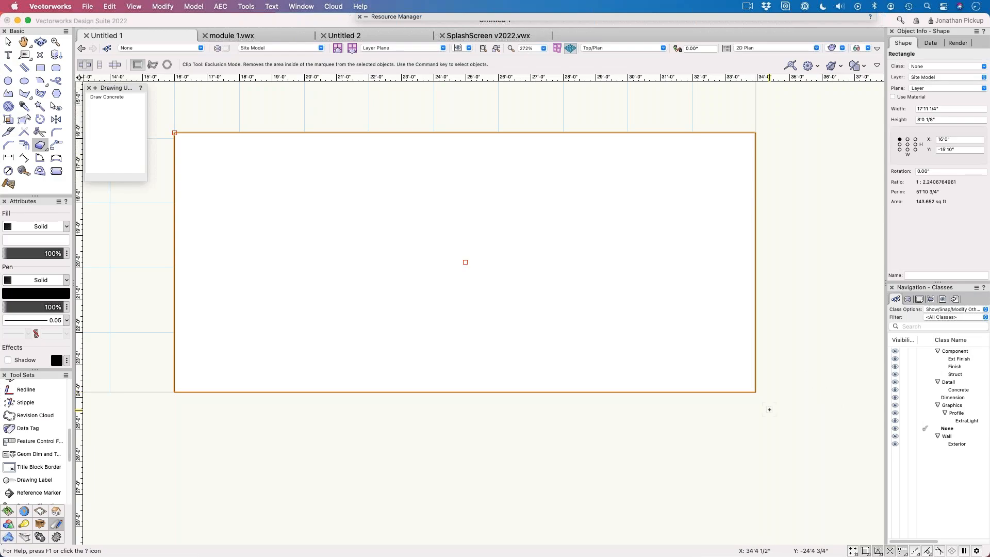
{"action": "key", "text": "shift+Left"}
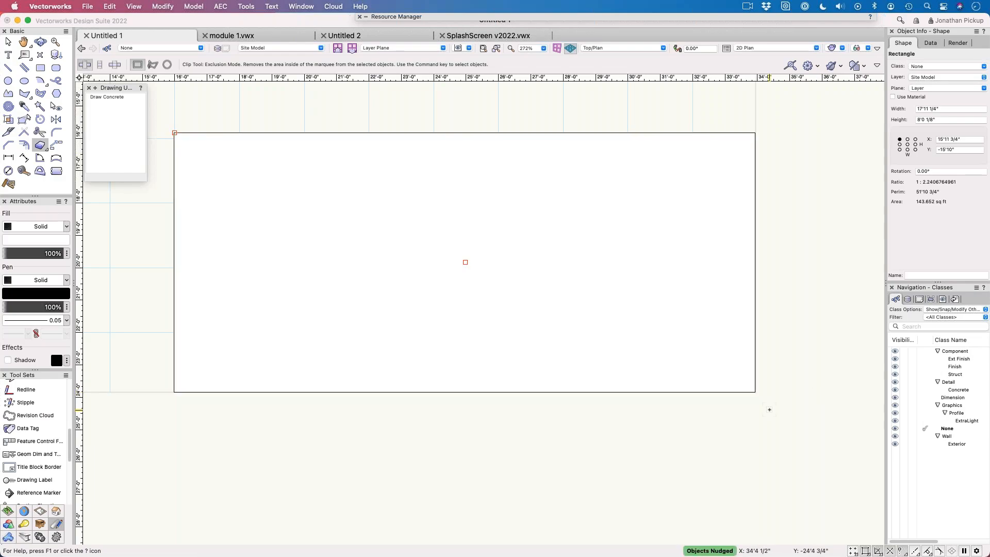
{"action": "key", "text": "shift+Left"}
{"action": "key", "text": "shift+Up"}
{"action": "key", "text": "shift+Up"}
{"action": "key", "text": "shift+Up"}
{"action": "key", "text": "shift+Up"}
{"action": "key", "text": "shift+Up"}
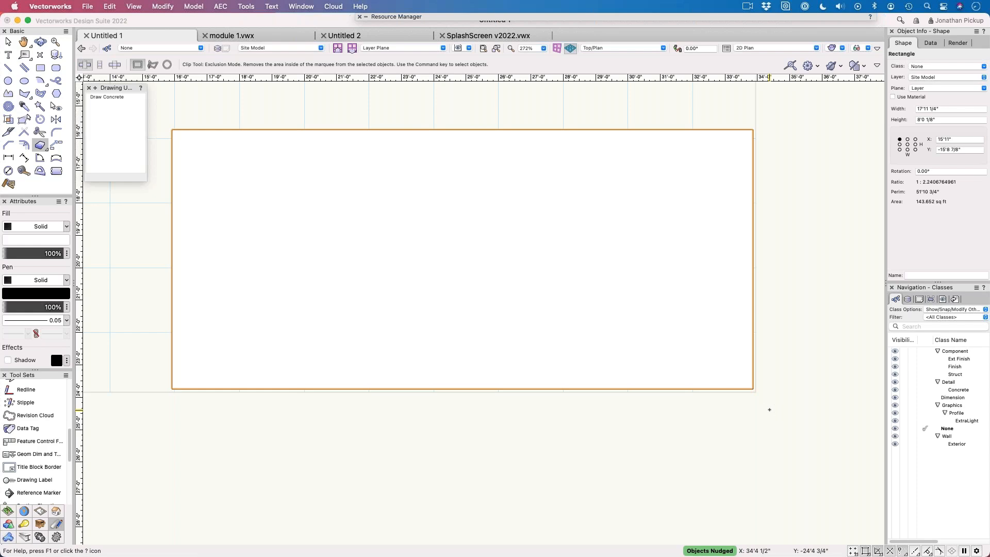
Step: Place a 2D locus at the page's lower-right corner, just outside the rectangle, and deselect it
{"action": "left_click", "coordinate": [41, 55]}
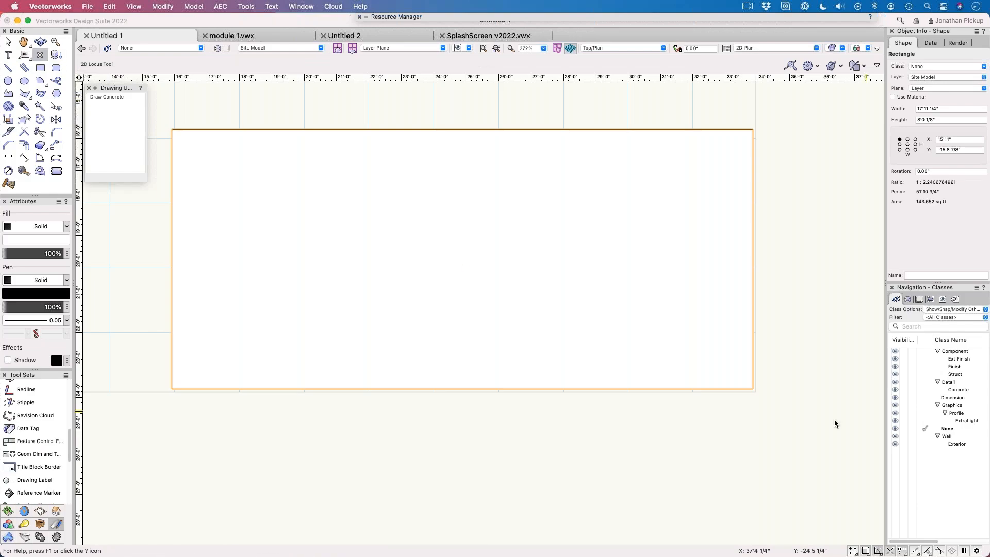
{"action": "left_click", "coordinate": [754, 392]}
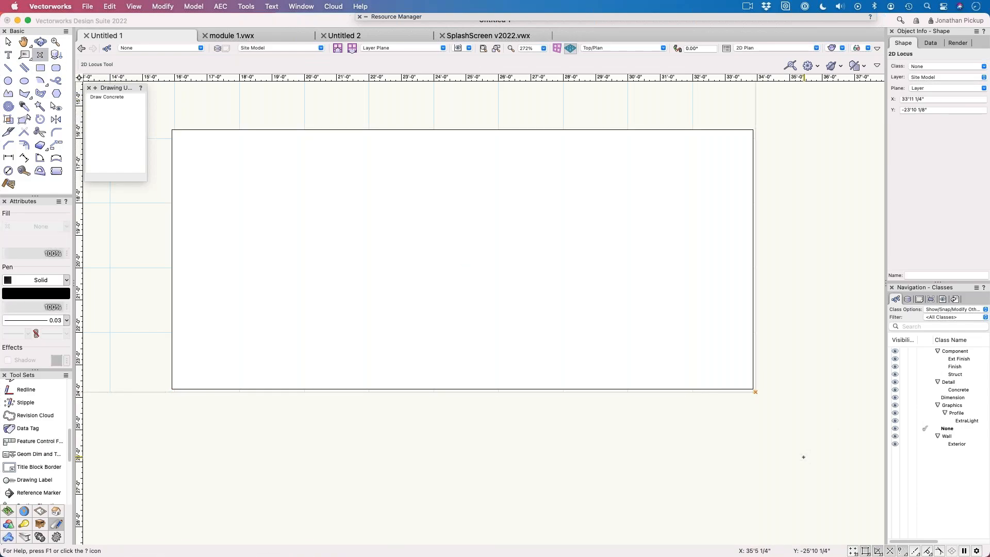
{"action": "key", "text": "x"}
{"action": "key", "text": "x"}
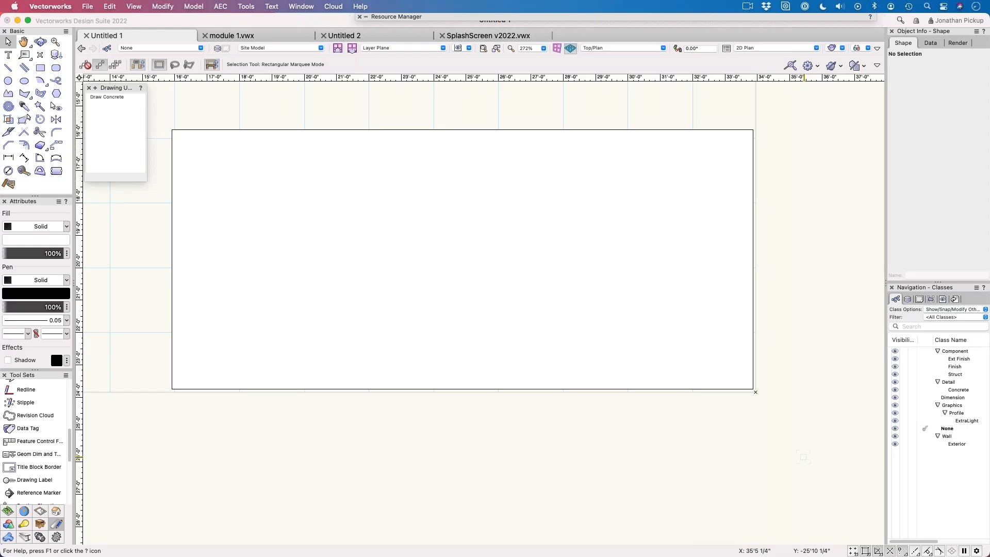
{"action": "key", "text": "space"}
{"action": "left_click", "coordinate": [9, 55]}
{"action": "left_click", "coordinate": [301, 199]}
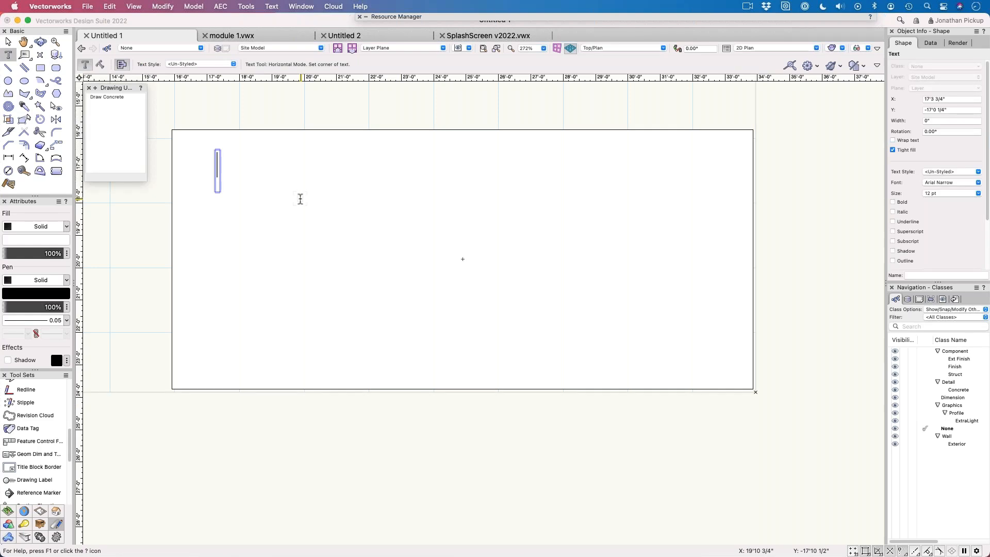
{"action": "type", "text": "cleint"}
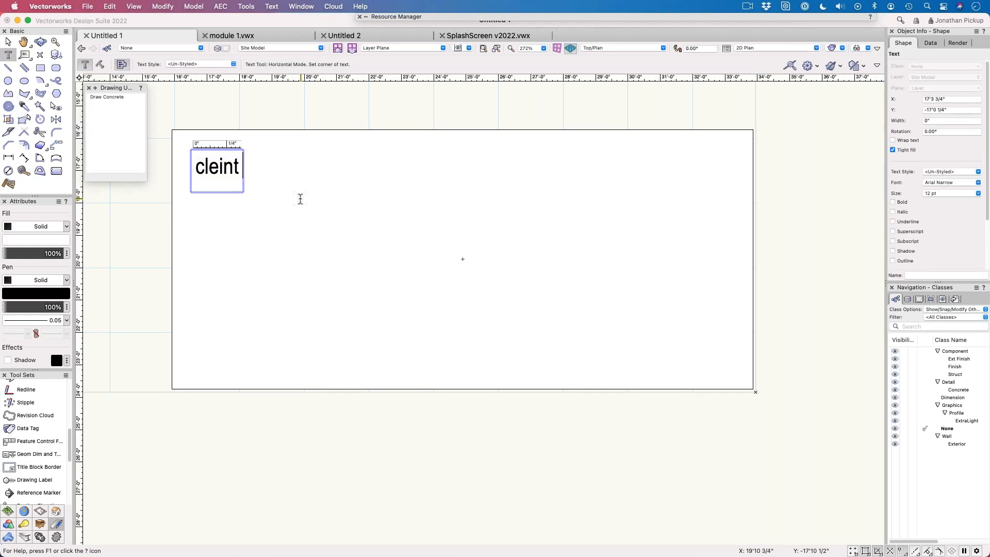
{"action": "key", "text": "BackSpace"}
{"action": "key", "text": "BackSpace"}
{"action": "key", "text": "BackSpace"}
{"action": "key", "text": "BackSpace"}
{"action": "key", "text": "BackSpace"}
{"action": "key", "text": "BackSpace"}
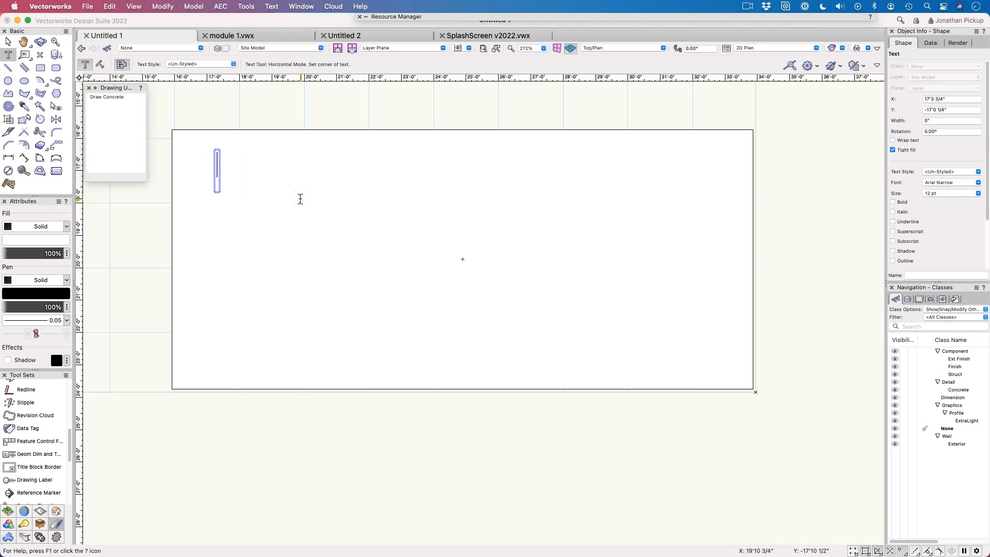
{"action": "key", "text": "Escape"}
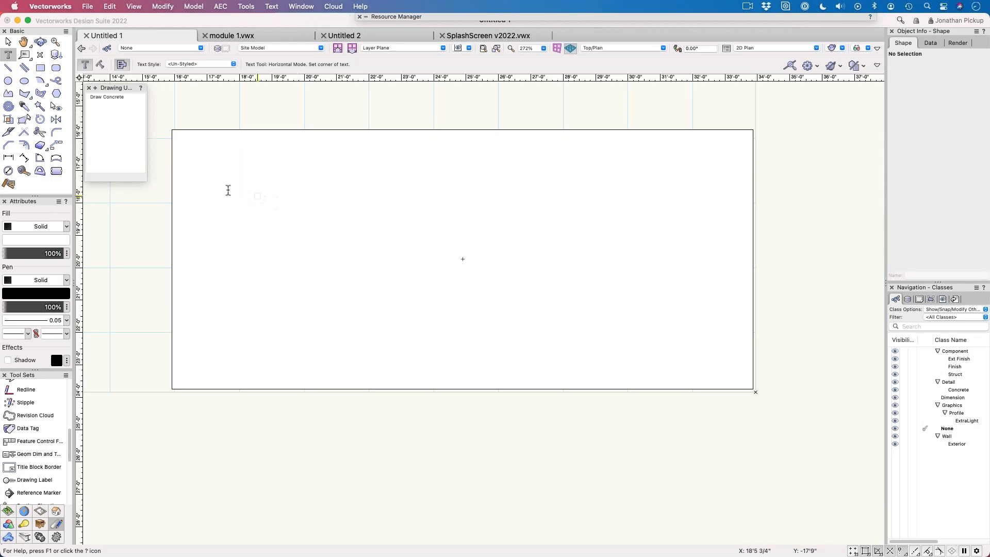
Step: Add the text "Client name" near the rectangle's upper-left corner with its horizontal alignment set to Left
{"action": "left_click", "coordinate": [221, 188]}
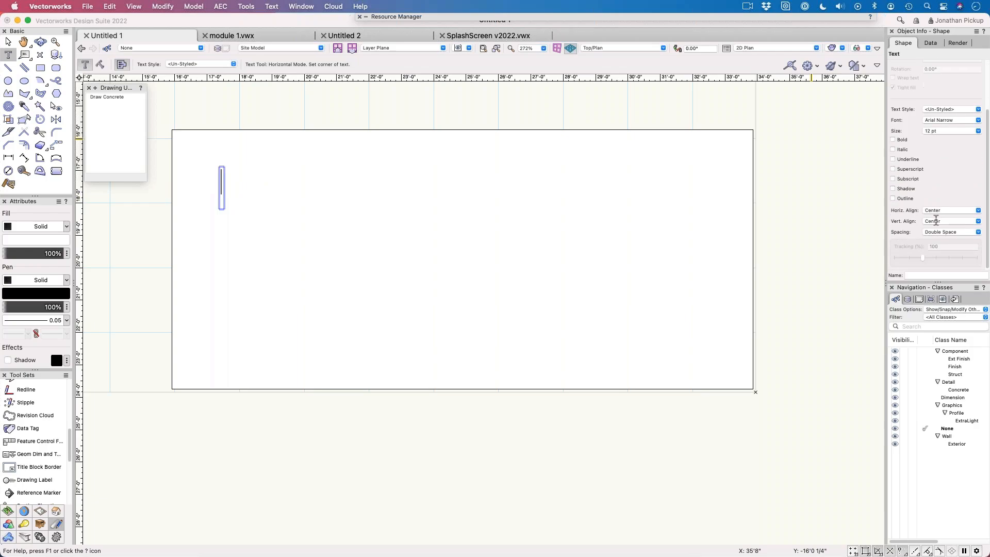
{"action": "left_click", "coordinate": [951, 210]}
{"action": "left_click", "coordinate": [937, 222]}
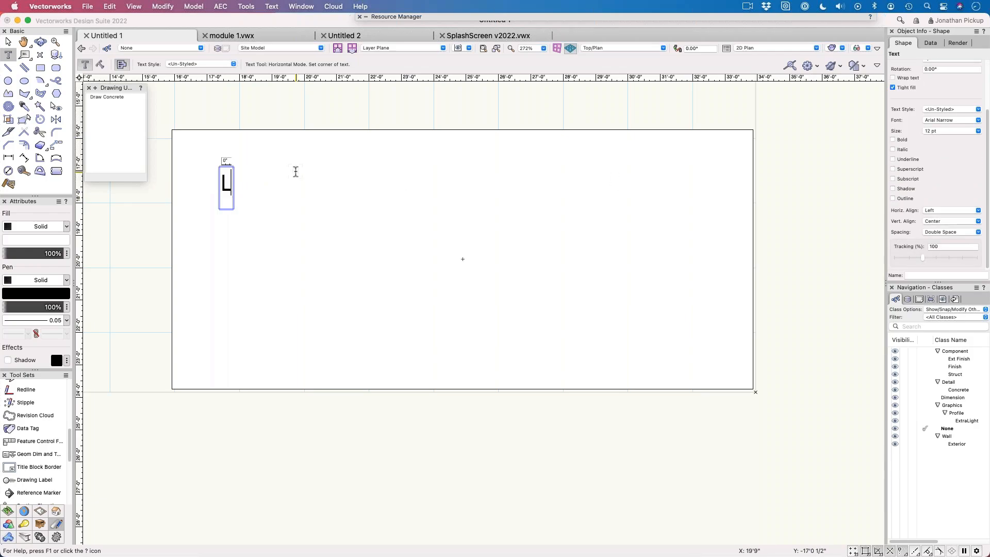
{"action": "type", "text": "Client"}
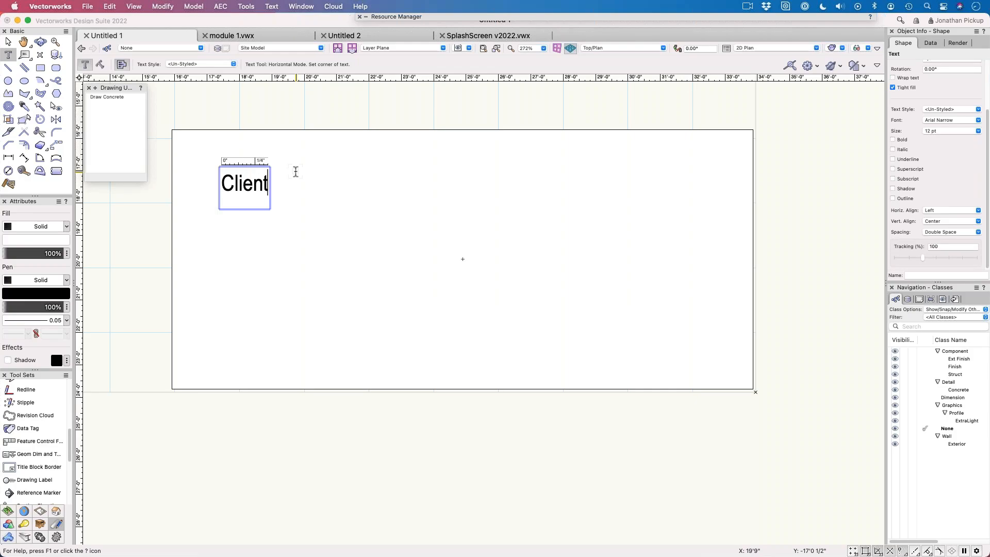
{"action": "type", "text": " name"}
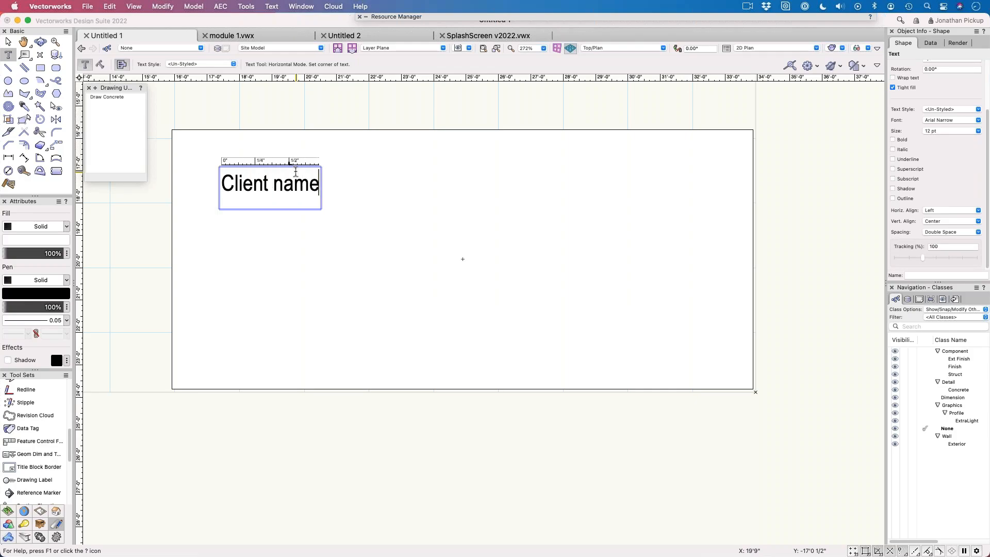
{"action": "key", "text": "Escape"}
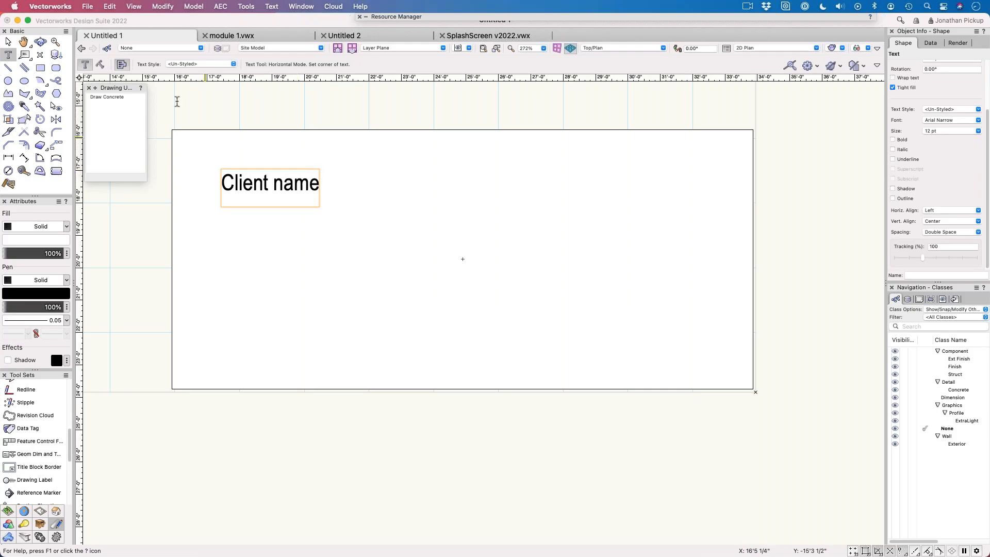
Step: Copy the Client name label to a second line directly below and change the copy's text to "Project"
{"action": "left_click", "coordinate": [9, 42]}
{"action": "mouse_move", "coordinate": [235, 183]}
{"action": "left_mouse_down"}
{"action": "mouse_move", "coordinate": [235, 154]}
{"action": "mouse_move", "coordinate": [225, 192]}
{"action": "left_mouse_up"}
{"action": "double_click", "coordinate": [221, 192]}
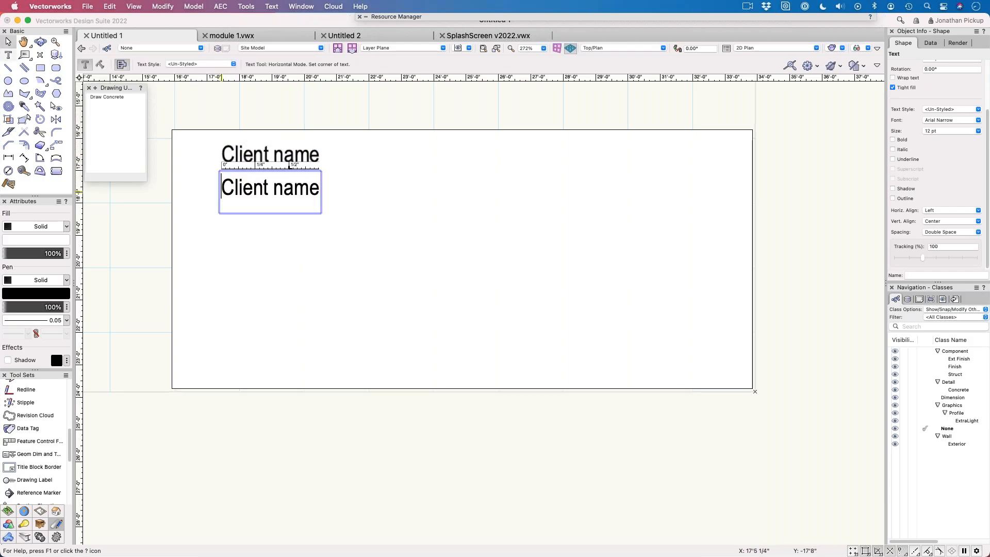
{"action": "key", "text": "super+a"}
{"action": "type", "text": "Project"}
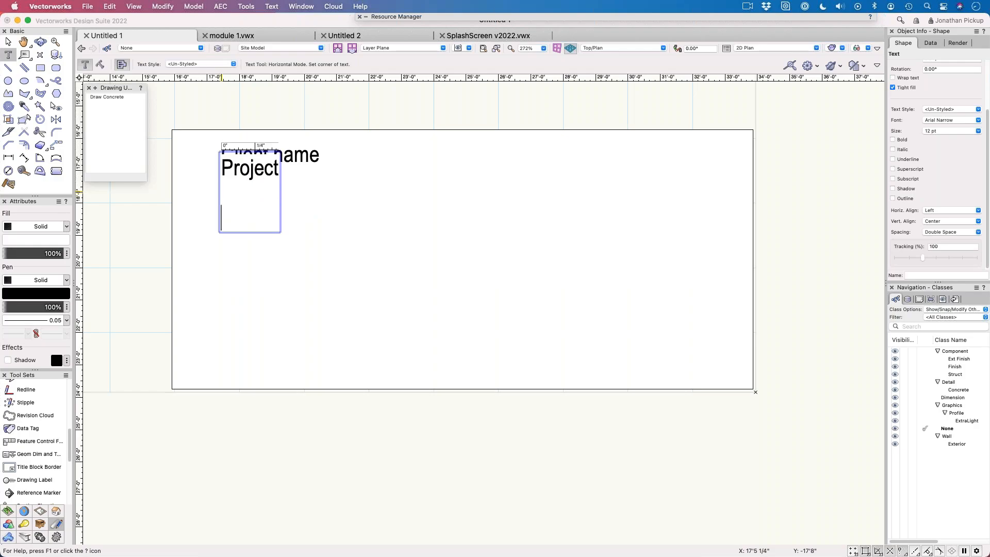
{"action": "key", "text": "Escape"}
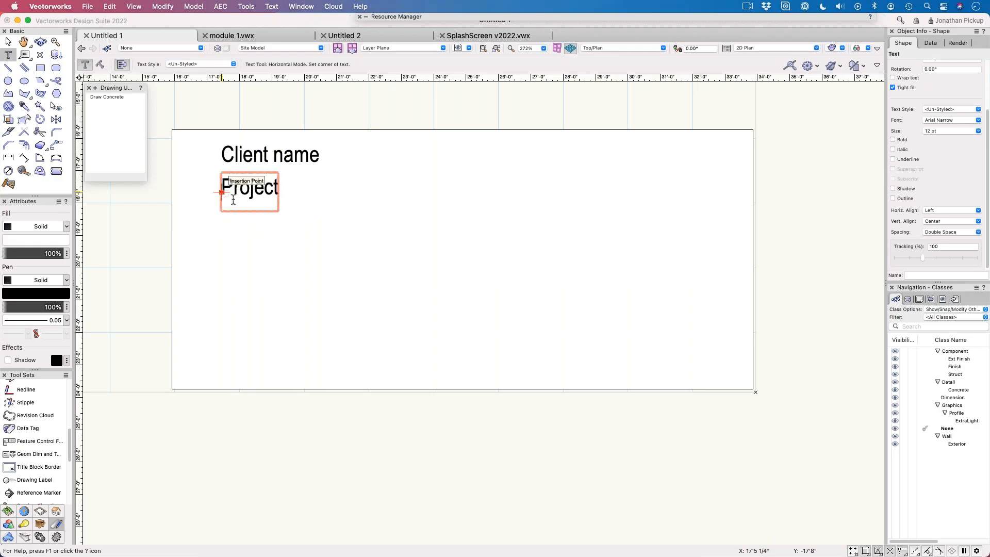
{"action": "left_click", "coordinate": [9, 42]}
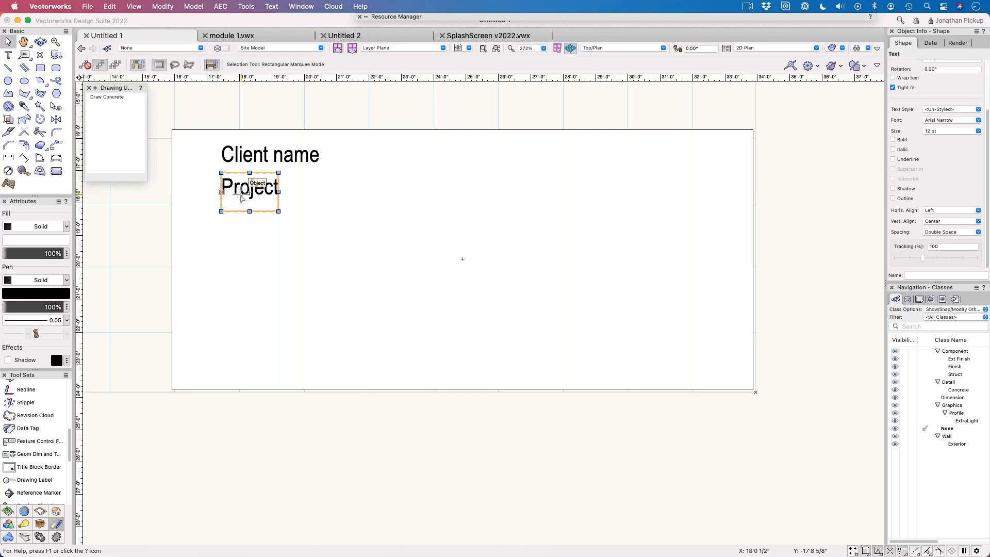
{"action": "key", "text": "super+d"}
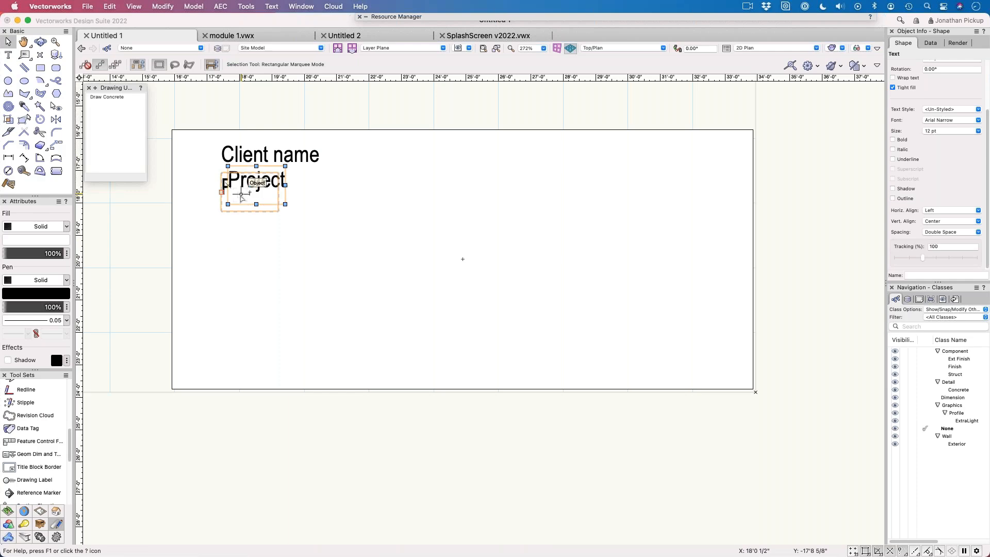
{"action": "key", "text": "Delete"}
{"action": "left_click_drag", "start_coordinate": [241, 198], "coordinate": [237, 227]}
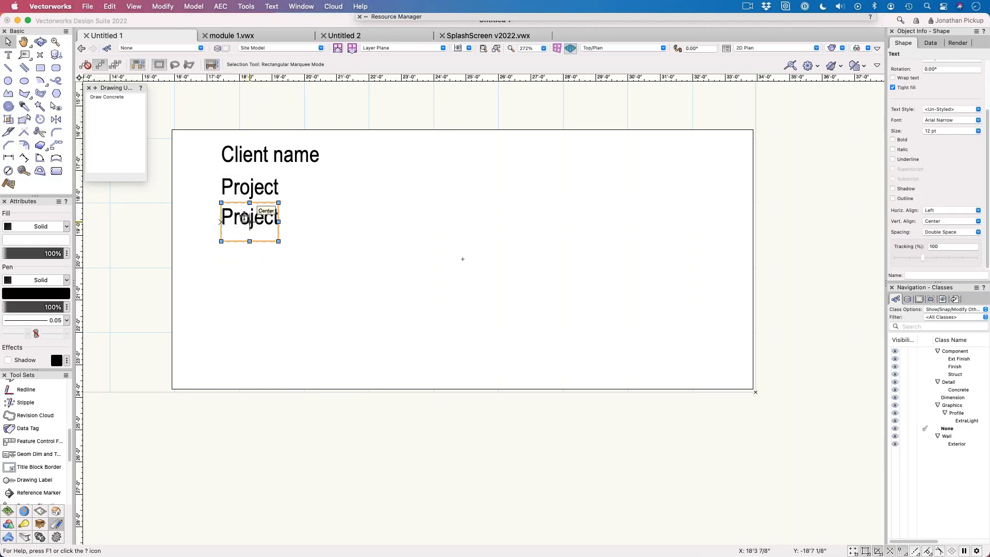
{"action": "key", "text": "super+z"}
Step: Copy the Project label straight down one line and duplicate it four more times at the same spacing to form a column
{"action": "left_click_drag", "start_coordinate": [249, 195], "coordinate": [251, 225], "text": "alt"}
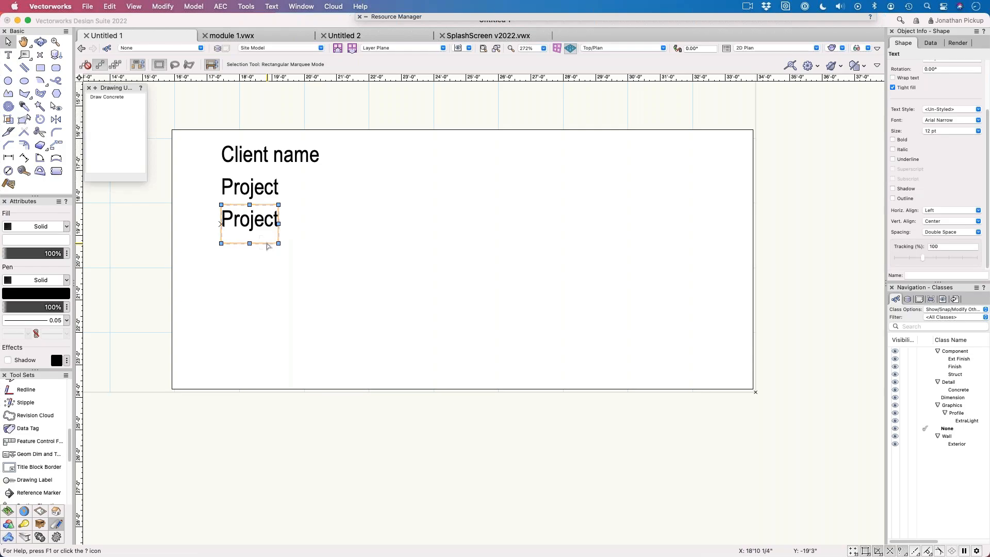
{"action": "key", "text": "super+d"}
{"action": "key", "text": "super+d"}
{"action": "key", "text": "super+d"}
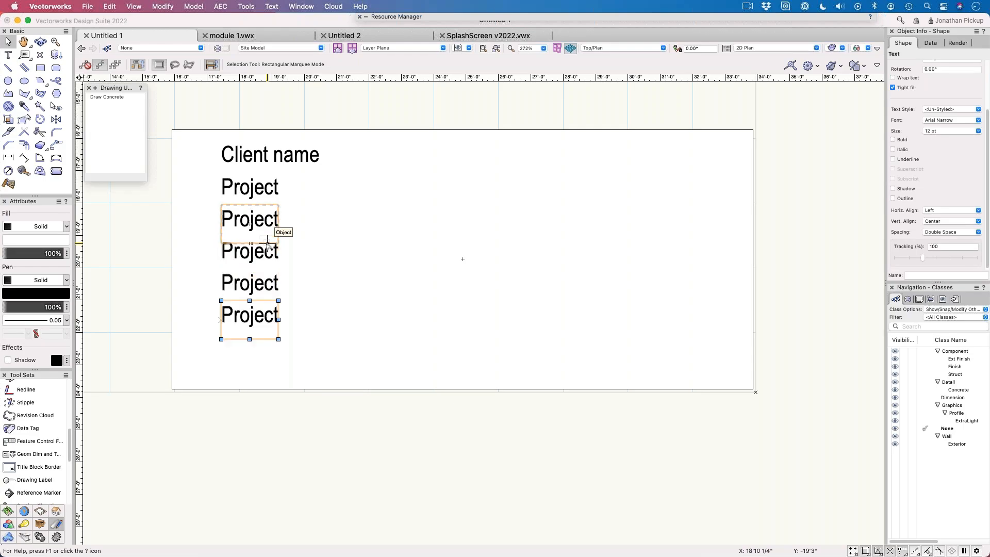
{"action": "key", "text": "super+d"}
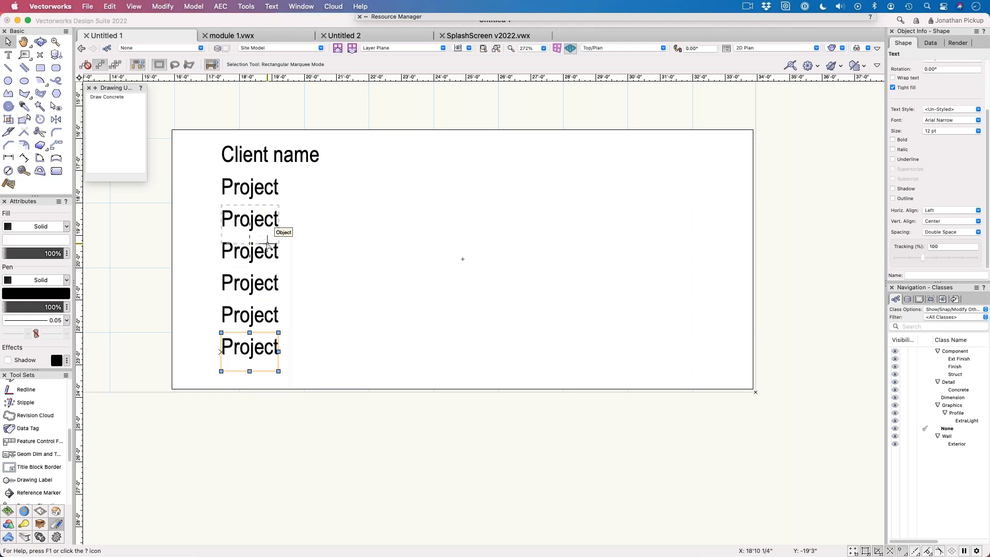
Step: Replace the text of the third line in the label column with "Address"
{"action": "double_click", "coordinate": [249, 222]}
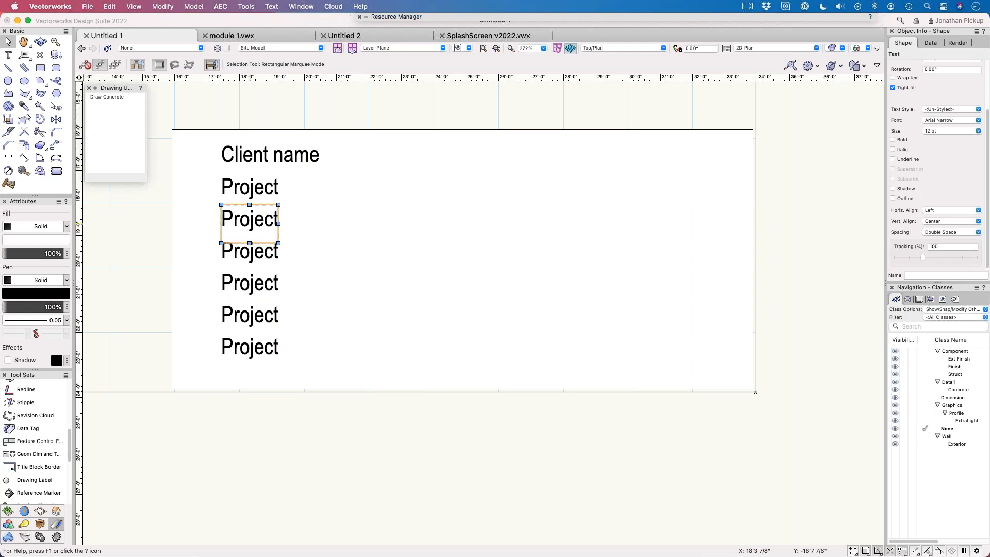
{"action": "type", "text": "Ad"}
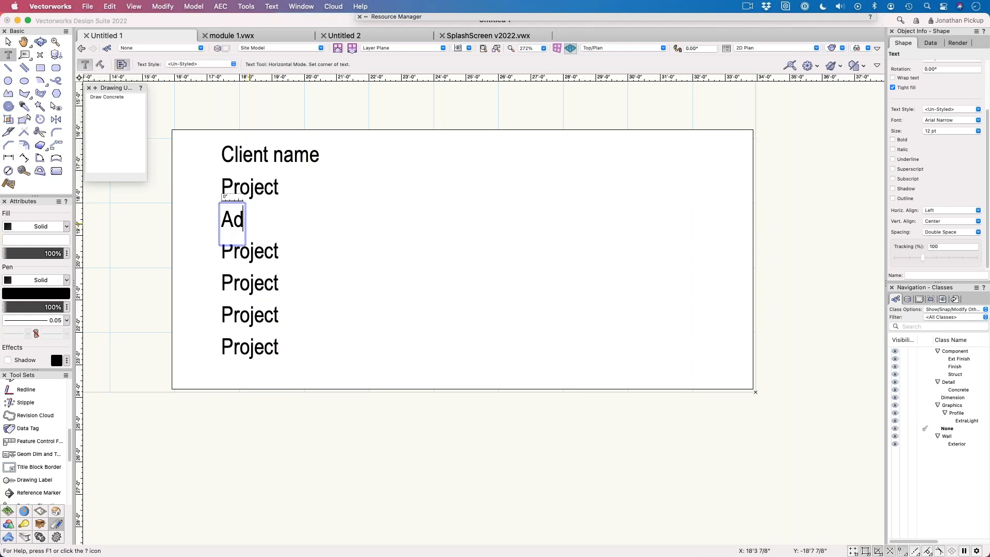
{"action": "type", "text": "ress"}
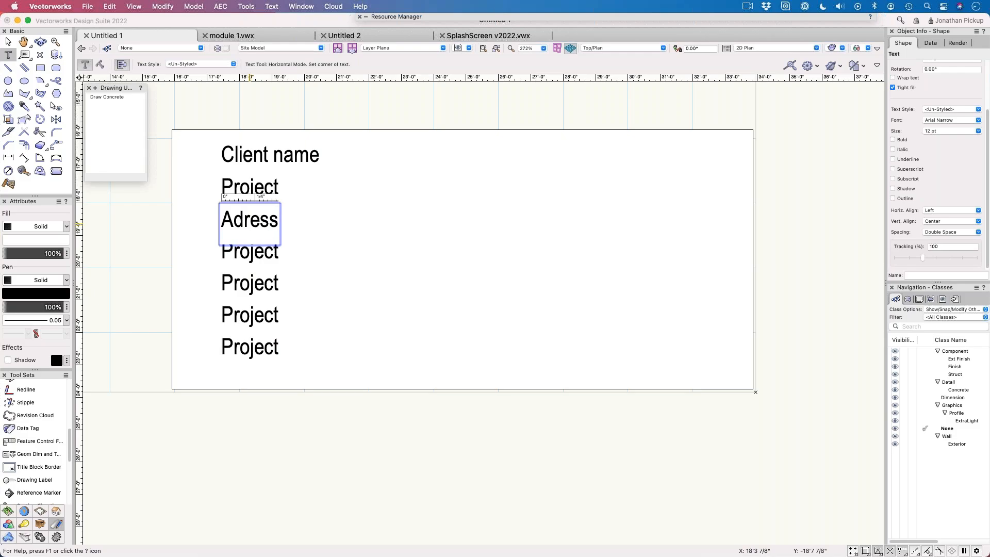
{"action": "key", "text": "BackSpace"}
{"action": "key", "text": "BackSpace"}
{"action": "key", "text": "BackSpace"}
{"action": "key", "text": "BackSpace"}
{"action": "type", "text": "ddre"}
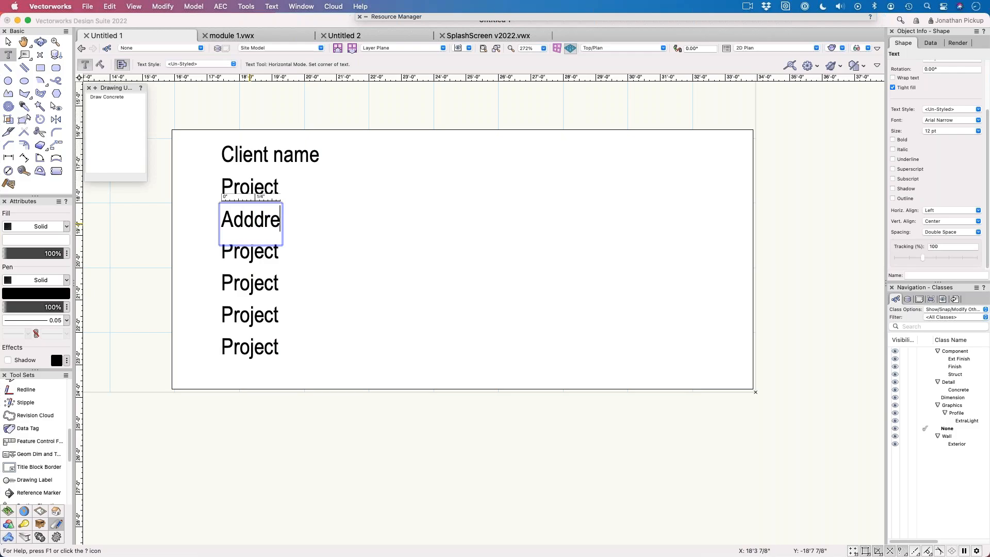
{"action": "key", "text": "BackSpace"}
{"action": "key", "text": "BackSpace"}
{"action": "key", "text": "BackSpace"}
{"action": "key", "text": "BackSpace"}
{"action": "type", "text": "dress"}
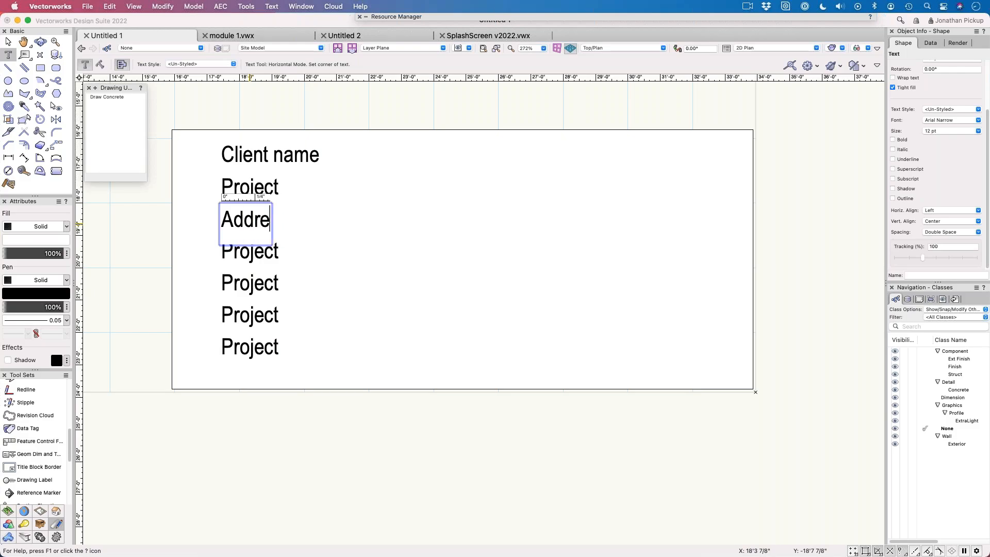
Step: Replace the text of the fourth line in the label column with "Town"
{"action": "left_click", "coordinate": [250, 252]}
{"action": "left_click_drag", "start_coordinate": [249, 252], "coordinate": [224, 251]}
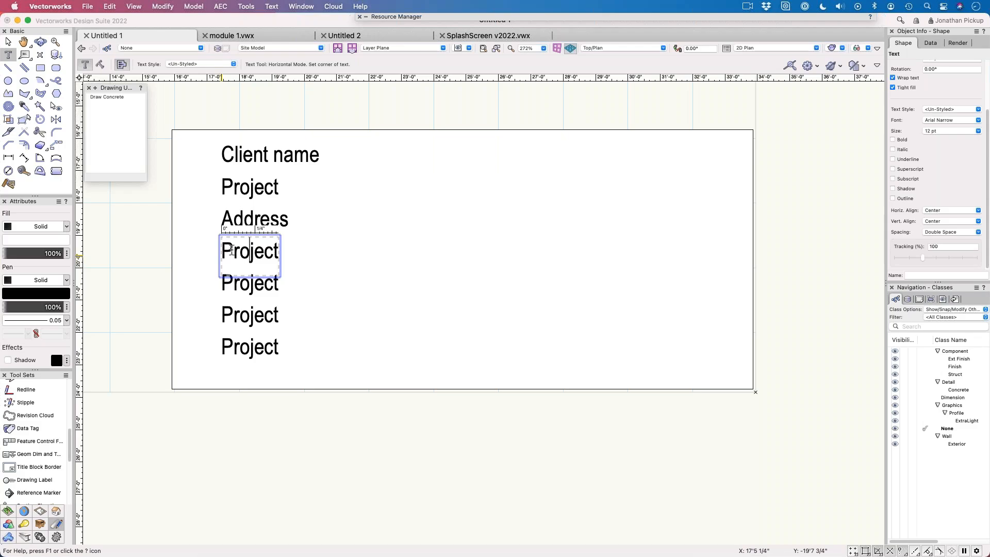
{"action": "left_click", "coordinate": [338, 272]}
{"action": "left_click", "coordinate": [241, 250]}
{"action": "double_click", "coordinate": [241, 250]}
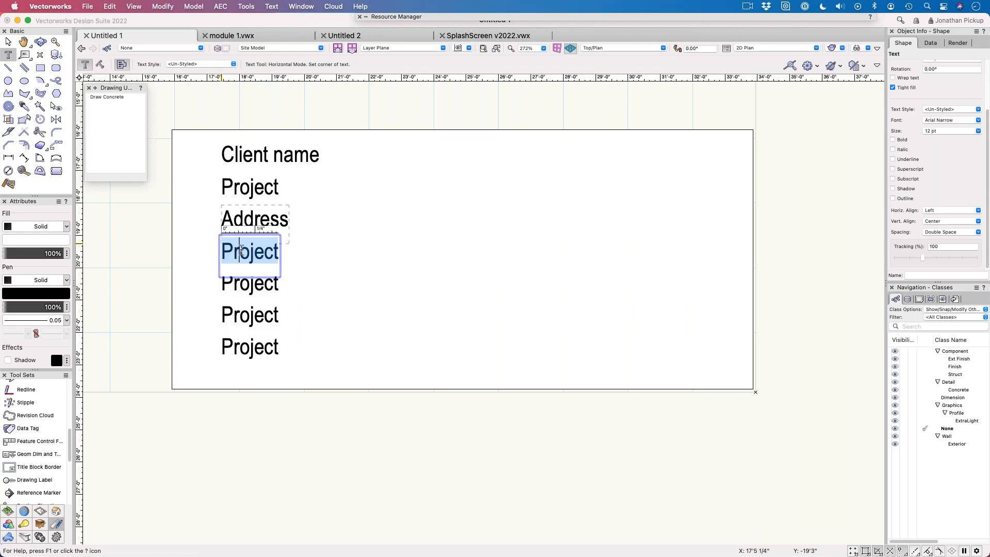
{"action": "type", "text": "Twon"}
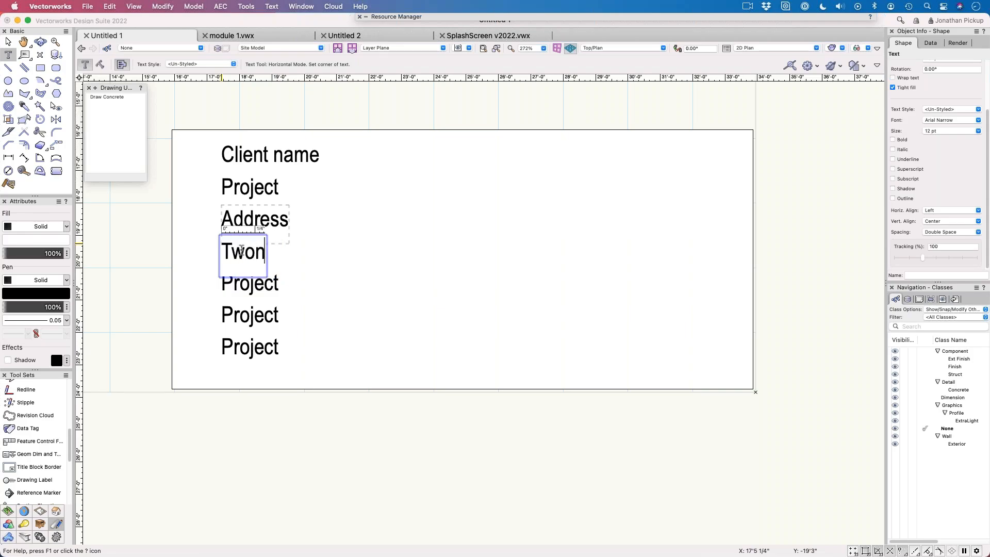
{"action": "key", "text": "BackSpace"}
{"action": "type", "text": "w"}
{"action": "key", "text": "BackSpace"}
{"action": "key", "text": "BackSpace"}
{"action": "key", "text": "BackSpace"}
{"action": "type", "text": "w"}
{"action": "key", "text": "BackSpace"}
{"action": "type", "text": "own"}
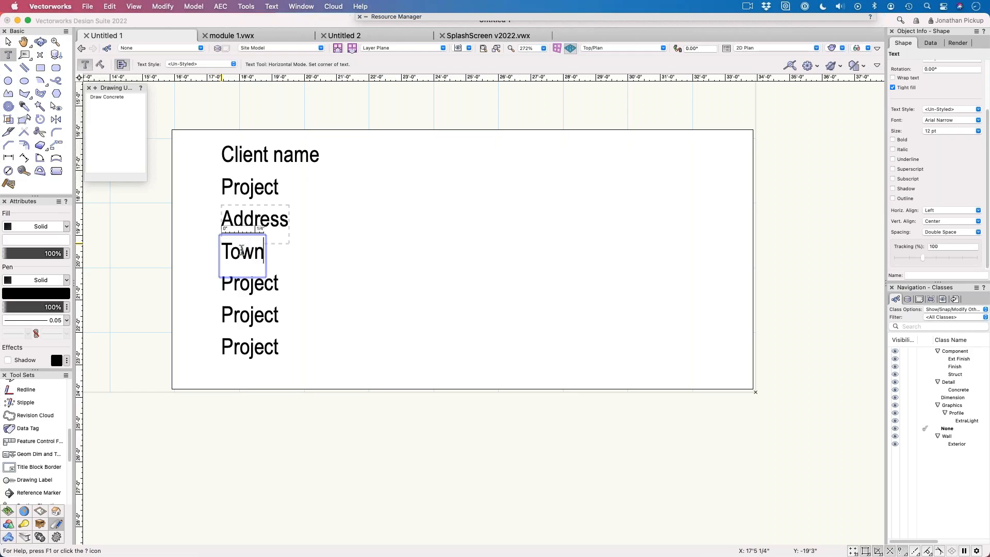
Step: Replace the text of the fifth line in the label column with "phone"
{"action": "left_click", "coordinate": [242, 291]}
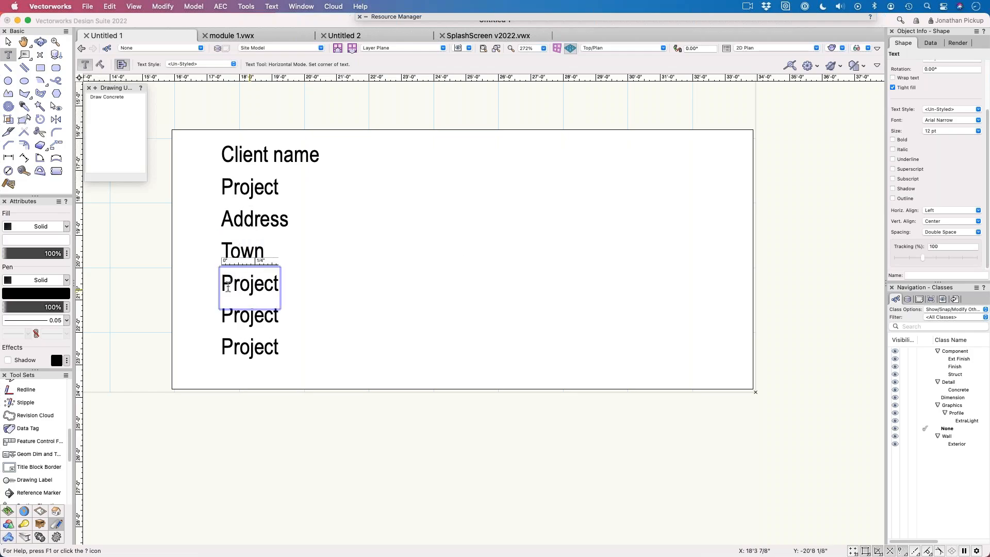
{"action": "left_click_drag", "start_coordinate": [222, 287], "coordinate": [285, 288]}
{"action": "type", "text": "phn"}
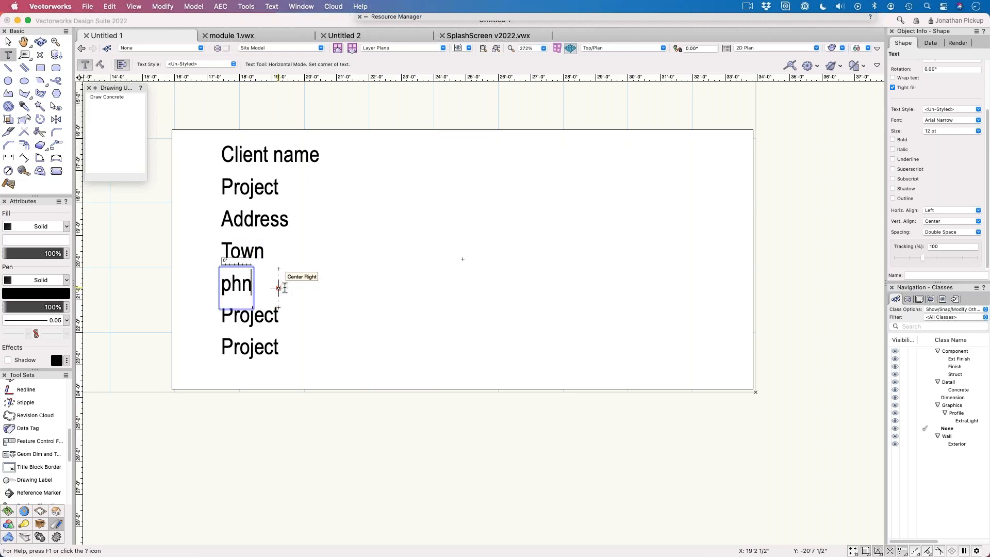
{"action": "key", "text": "BackSpace"}
{"action": "type", "text": "one"}
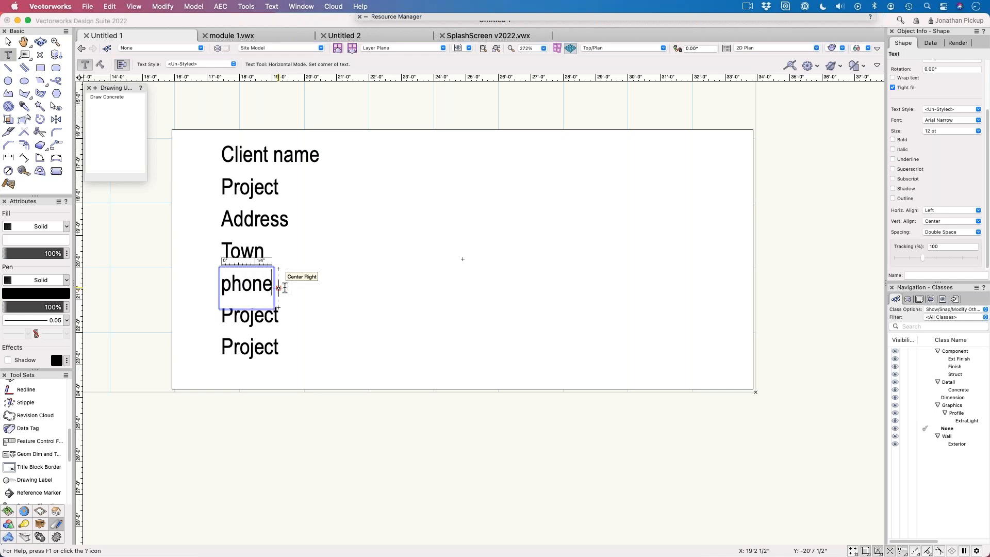
Step: Replace the text of the sixth line in the label column with "architect"
{"action": "left_click", "coordinate": [267, 315]}
{"action": "double_click", "coordinate": [267, 315]}
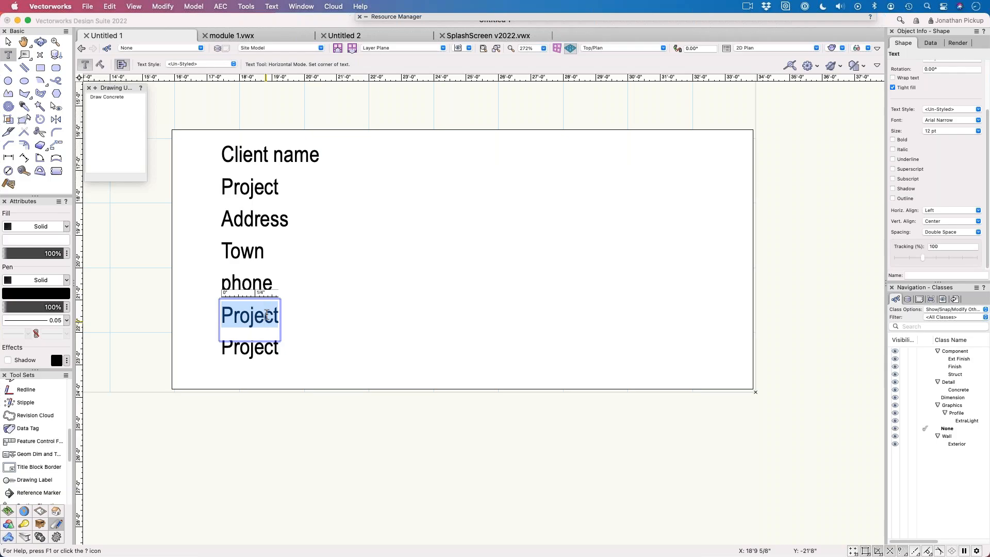
{"action": "type", "text": "architect"}
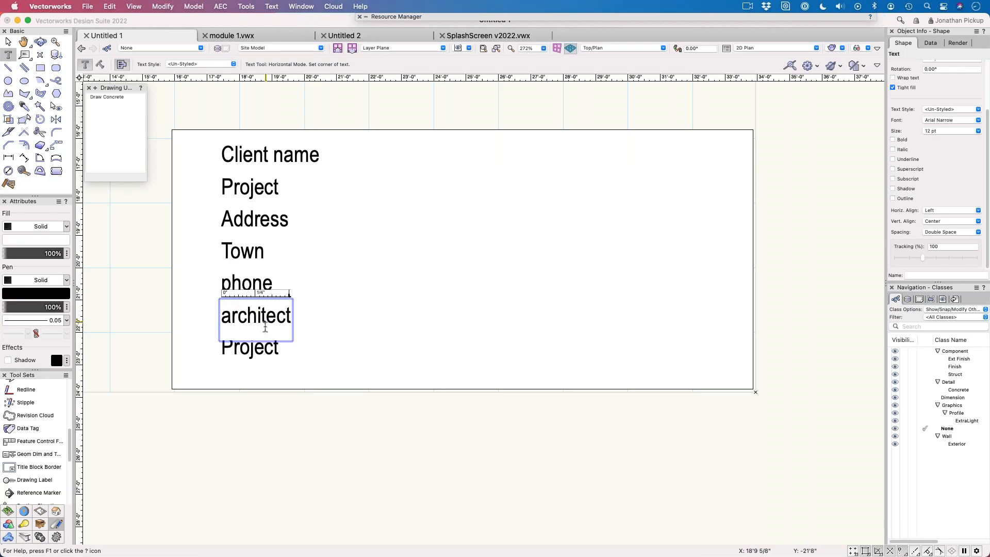
Step: Delete the leftover seventh Project label at the end of the column, declining to save a backup
{"action": "left_click", "coordinate": [260, 347]}
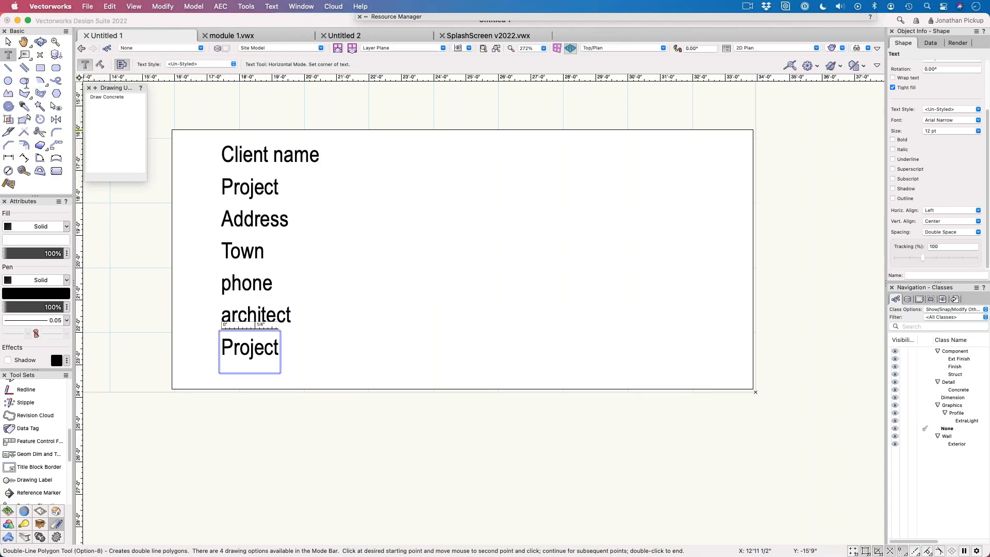
{"action": "left_click", "coordinate": [8, 43]}
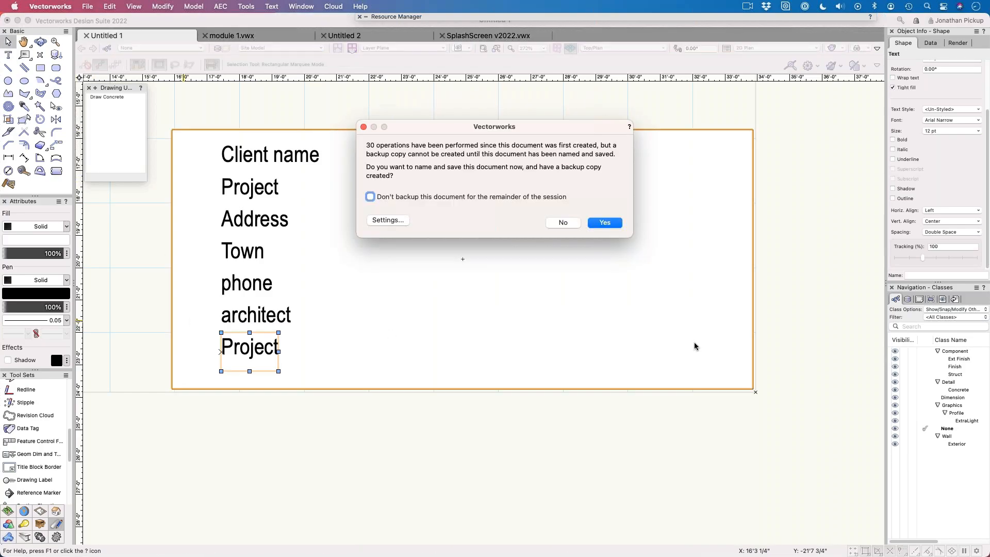
{"action": "left_click", "coordinate": [562, 222]}
{"action": "key", "text": "Delete"}
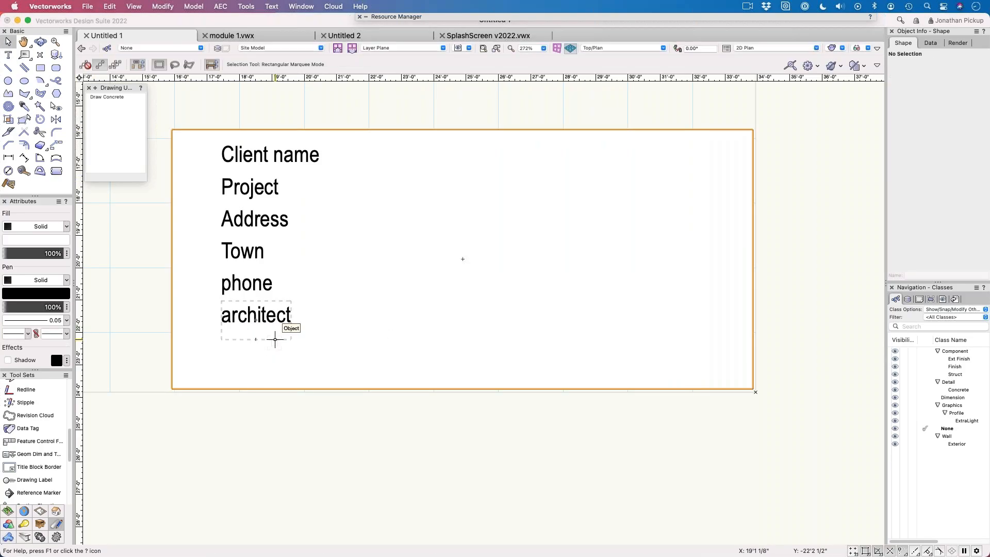
Step: Start creating a symbol from the frame, labels and locus, named "Simple Title block 1" with its insertion point set by the next mouse click
{"action": "left_click_drag", "start_coordinate": [159, 117], "coordinate": [781, 441]}
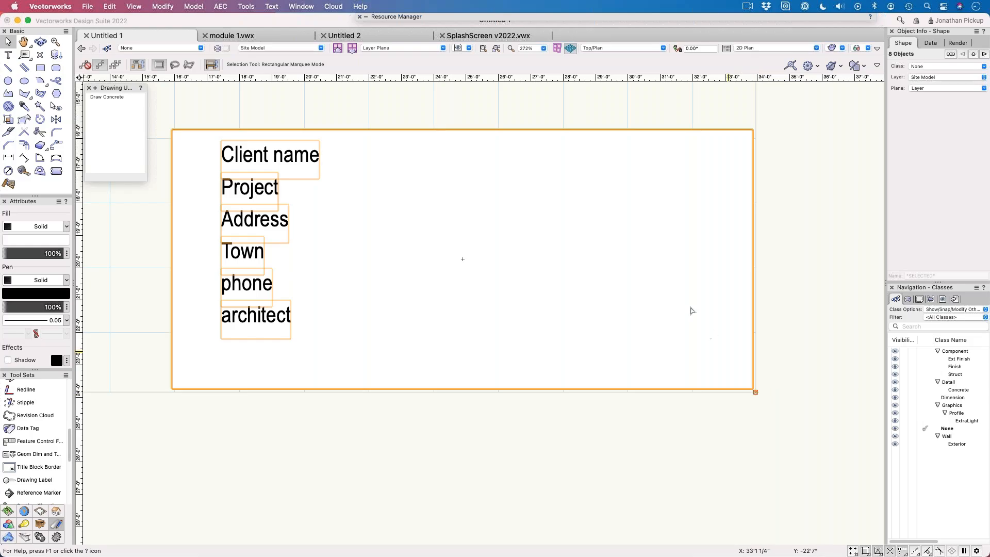
{"action": "left_click", "coordinate": [164, 6]}
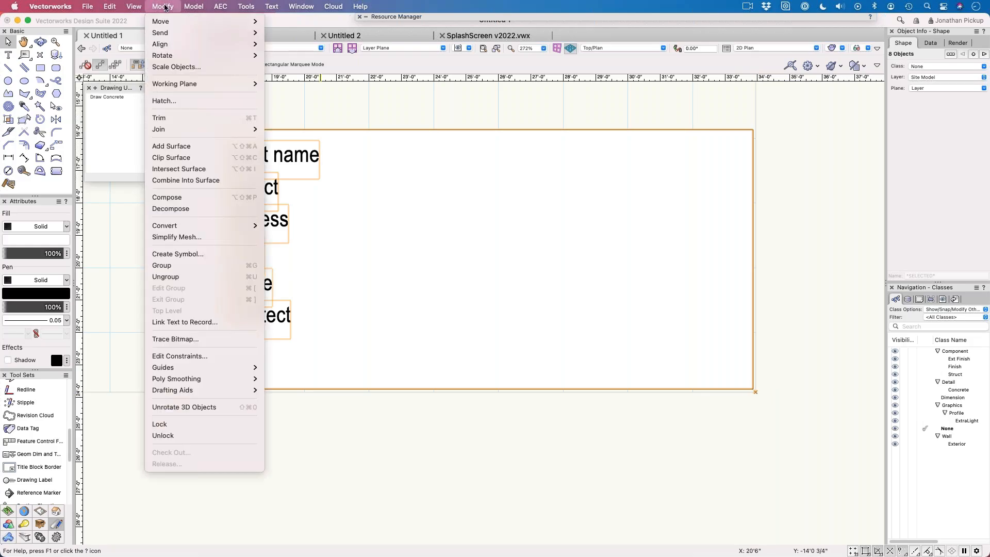
{"action": "left_click", "coordinate": [178, 254]}
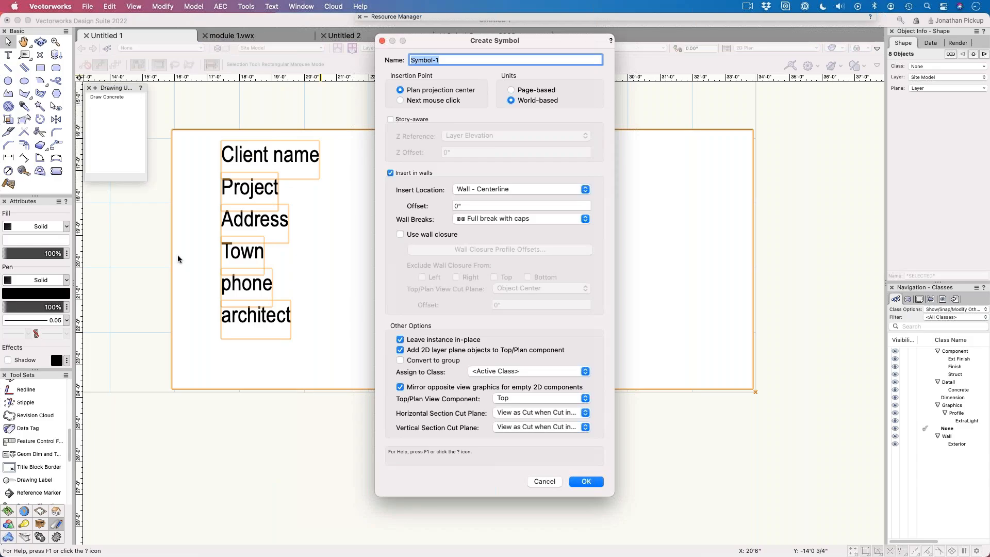
{"action": "type", "text": "Simple Title block"}
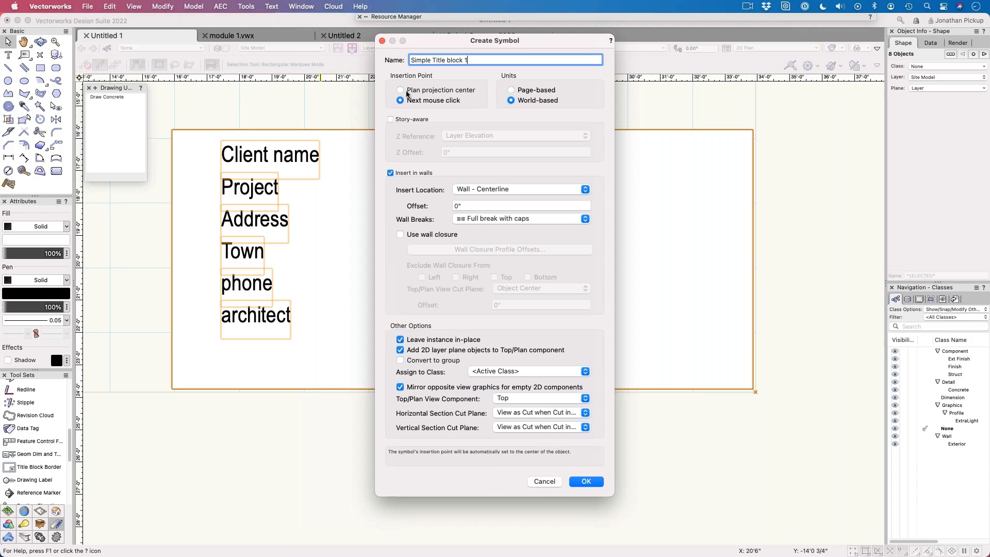
Step: Disable wall insertion for the new symbol and assign it to the class None
{"action": "left_click_drag", "start_coordinate": [431, 36], "coordinate": [672, 36]}
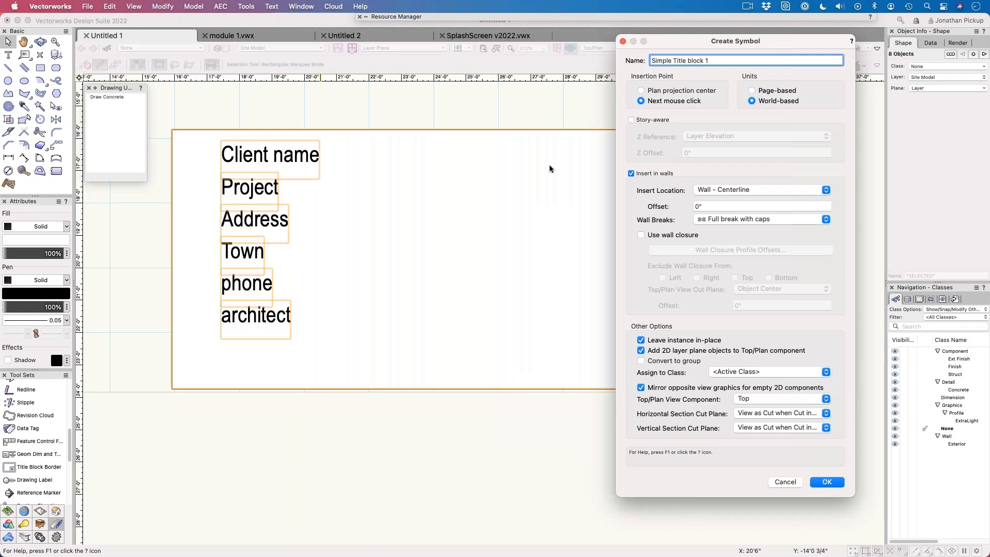
{"action": "left_click_drag", "start_coordinate": [674, 46], "coordinate": [314, 48]}
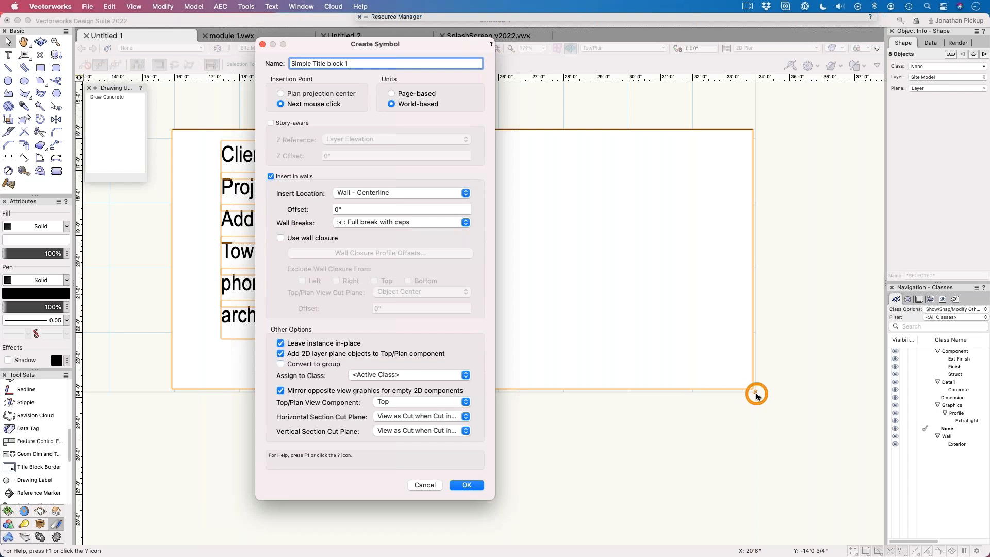
{"action": "left_click", "coordinate": [289, 177]}
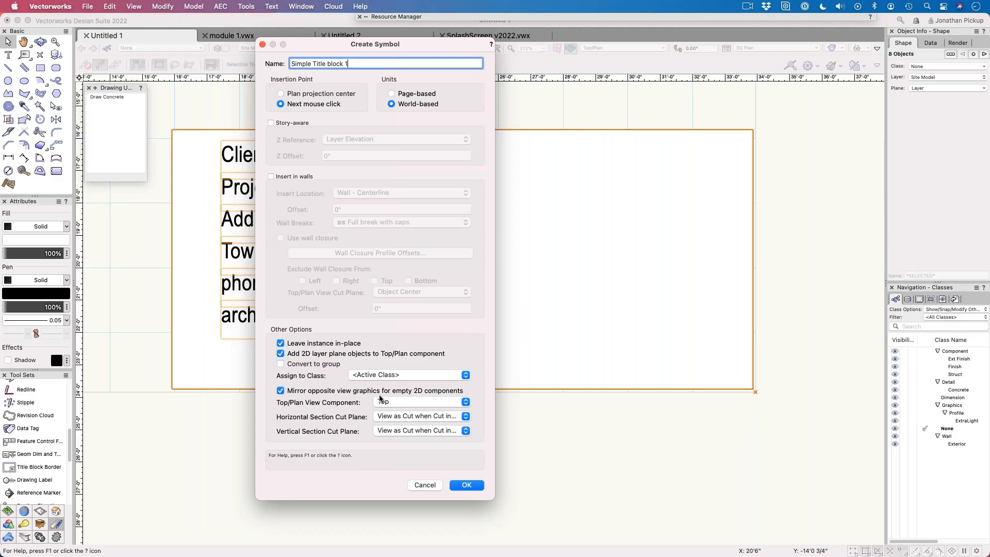
{"action": "left_click", "coordinate": [365, 375]}
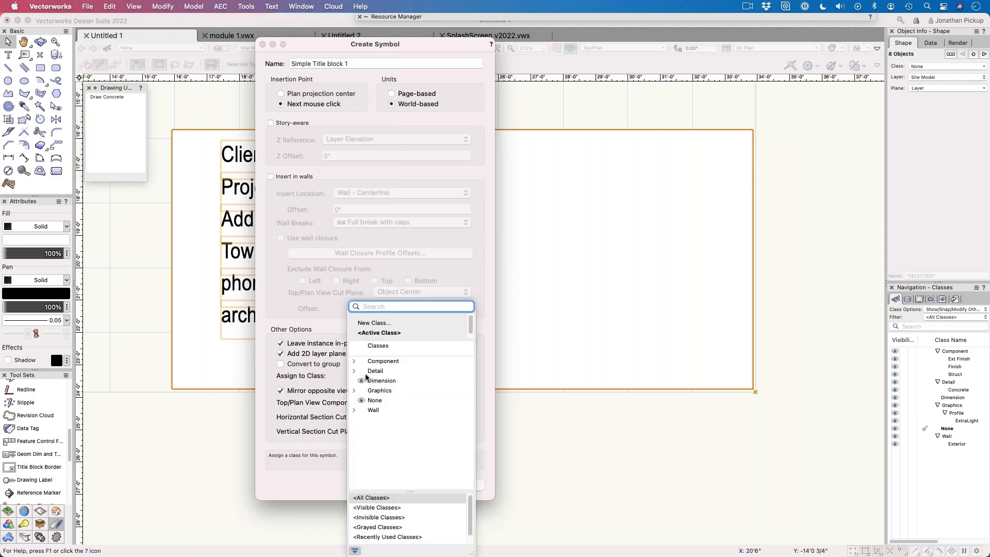
{"action": "left_click", "coordinate": [367, 400]}
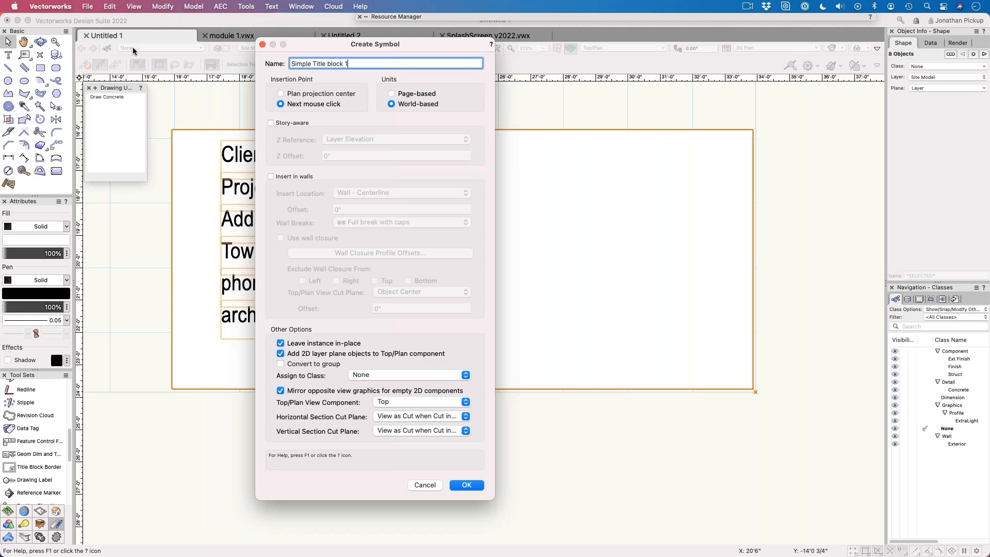
Step: Set the symbol's insertion point at the corner locus and store the symbol in the Title Block Styles folder
{"action": "key", "text": "Return"}
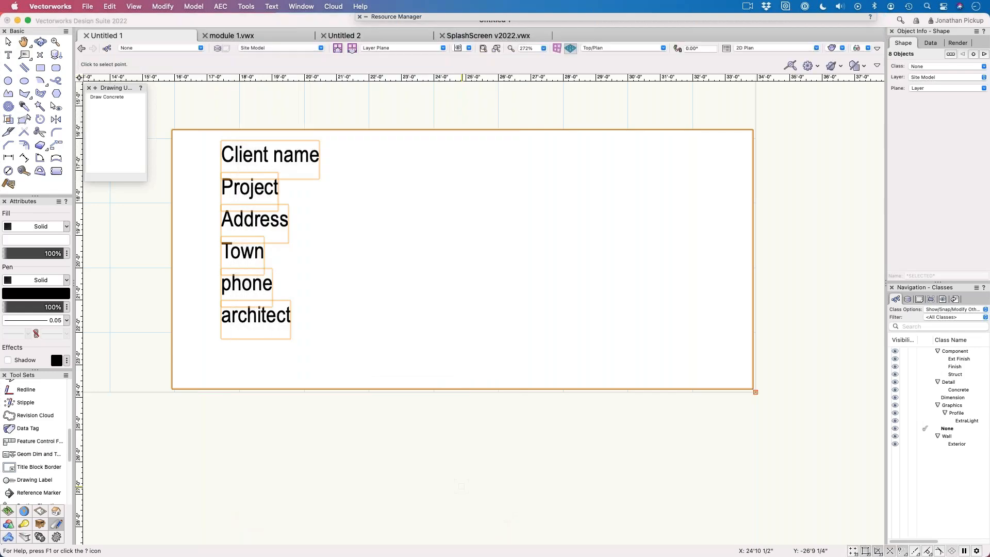
{"action": "left_click", "coordinate": [756, 392]}
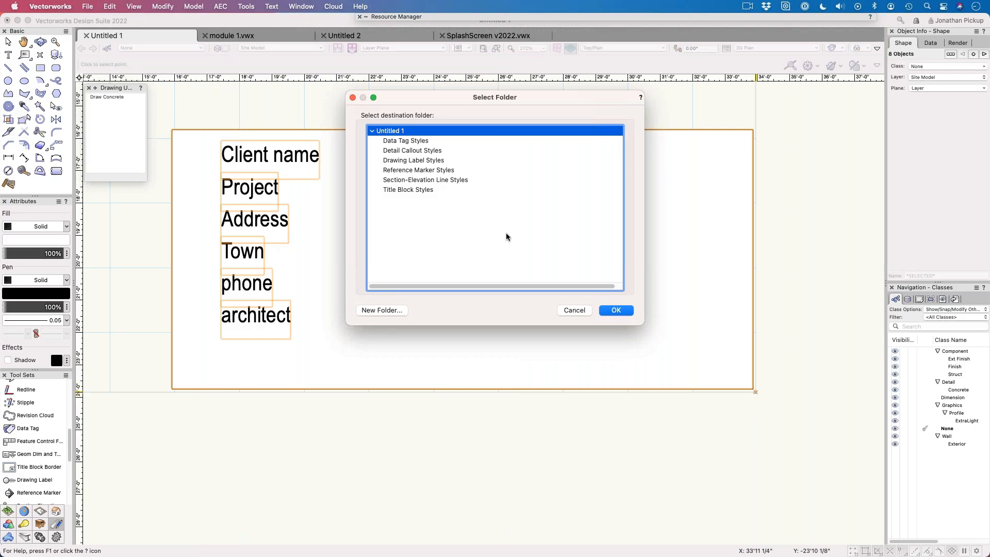
{"action": "left_click", "coordinate": [402, 190]}
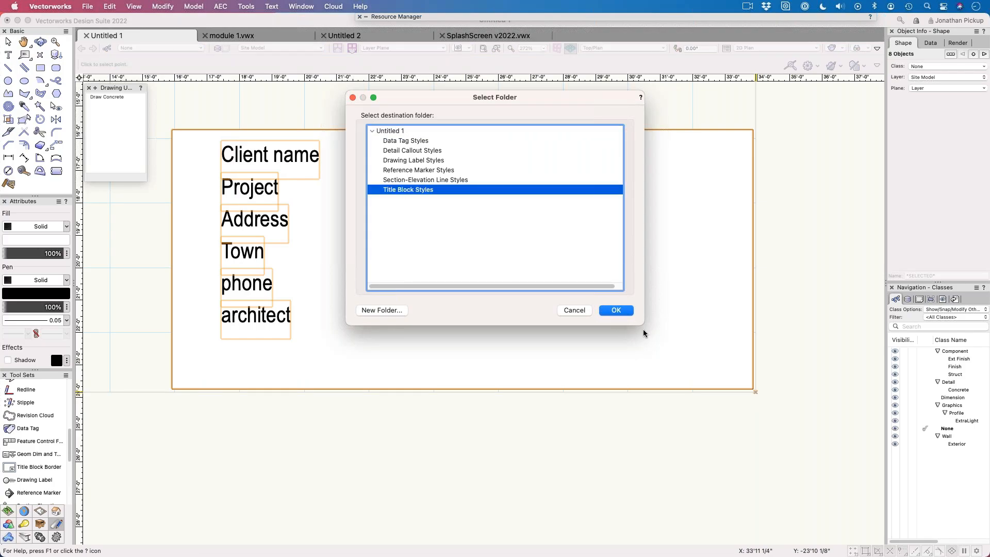
{"action": "left_click", "coordinate": [616, 311]}
Step: Move the title block symbol up and to the left, away from the page's lower-right corner
{"action": "left_click", "coordinate": [628, 494]}
{"action": "scroll", "coordinate": [627, 454], "scroll_direction": "down", "scroll_amount": 3}
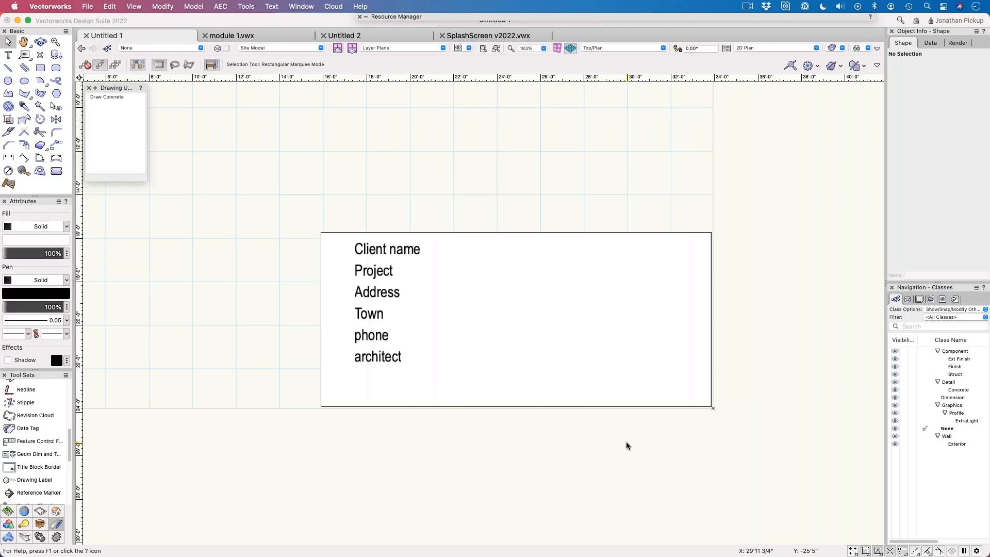
{"action": "scroll", "coordinate": [626, 443], "scroll_direction": "down", "scroll_amount": 2}
{"action": "left_click_drag", "start_coordinate": [623, 385], "coordinate": [497, 259]}
{"action": "left_click_drag", "start_coordinate": [497, 258], "coordinate": [497, 205]}
{"action": "left_click", "coordinate": [579, 248]}
Step: Insert a second instance of Simple Title block 1 at the page's lower-right corner with no rotation
{"action": "left_click", "coordinate": [45, 55]}
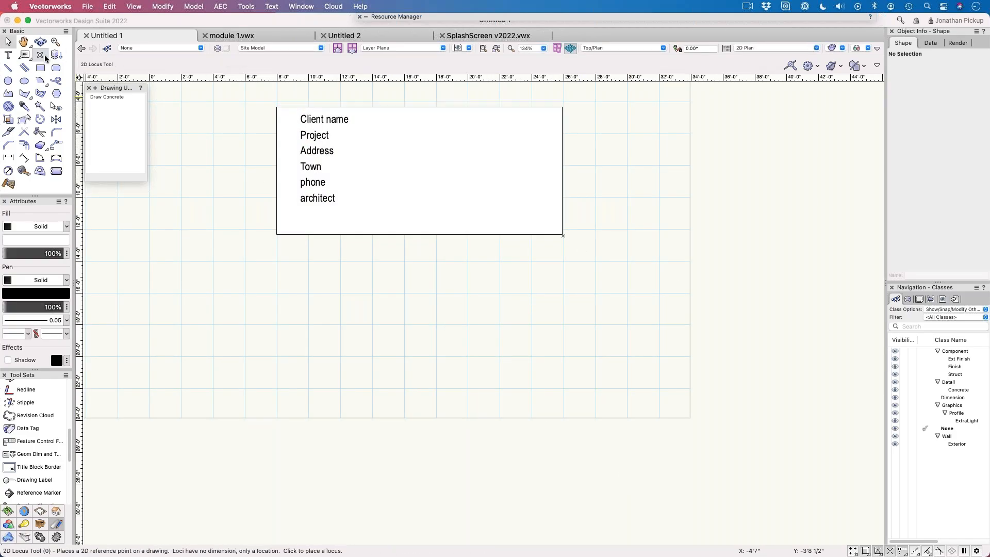
{"action": "left_click", "coordinate": [56, 54]}
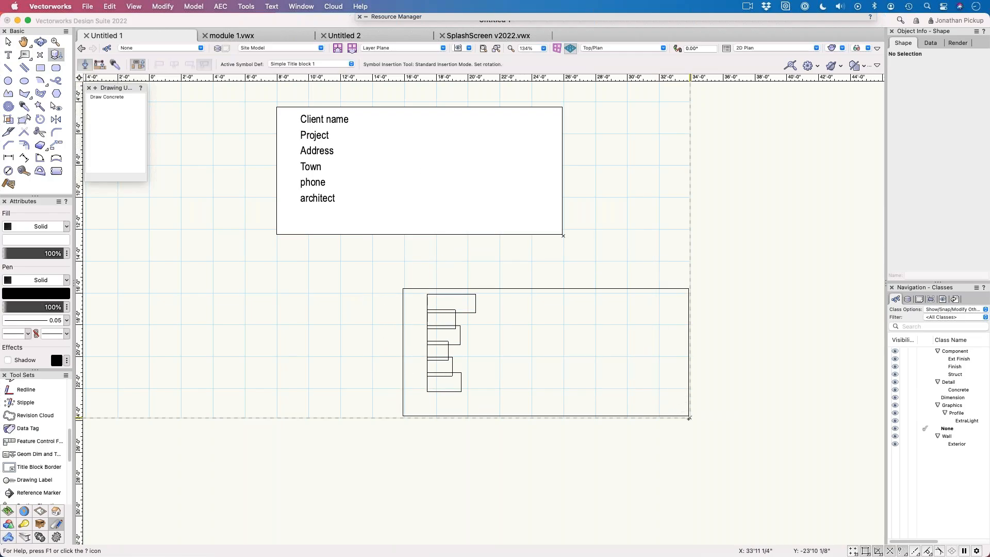
{"action": "left_click", "coordinate": [690, 418]}
{"action": "key", "text": "x"}
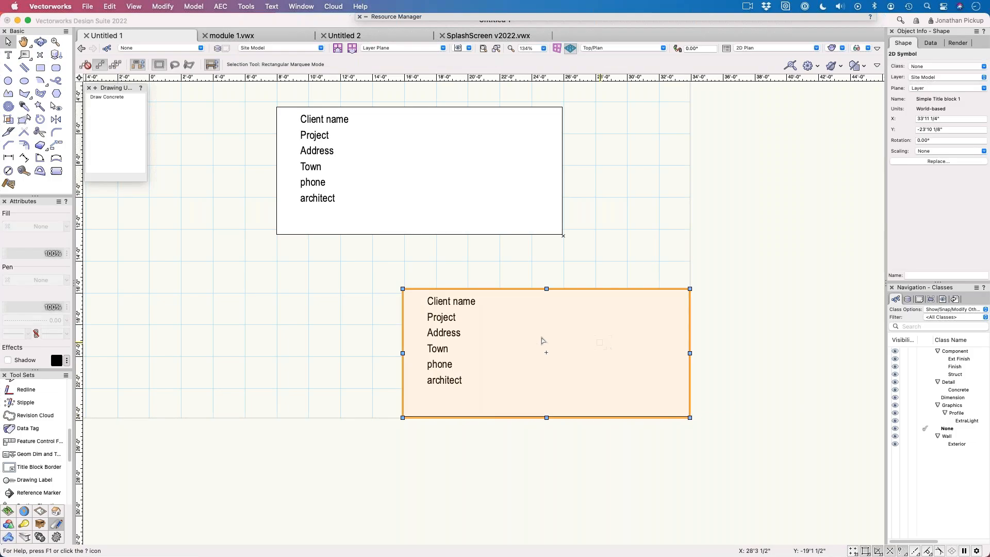
Step: Edit the 2D components of the lower title block symbol and replace the Client name text with a sample first name
{"action": "double_click", "coordinate": [453, 325]}
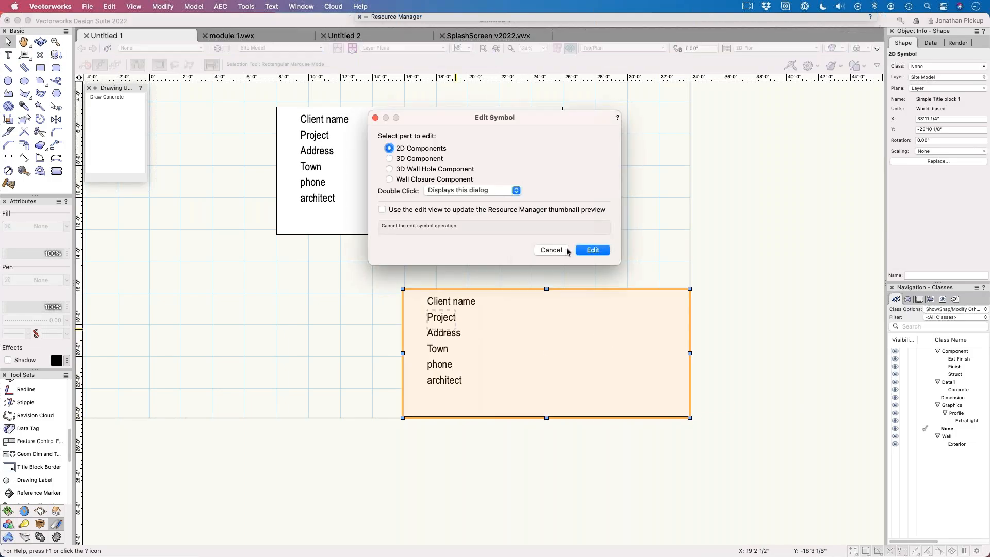
{"action": "left_click", "coordinate": [588, 250]}
{"action": "left_click", "coordinate": [512, 270]}
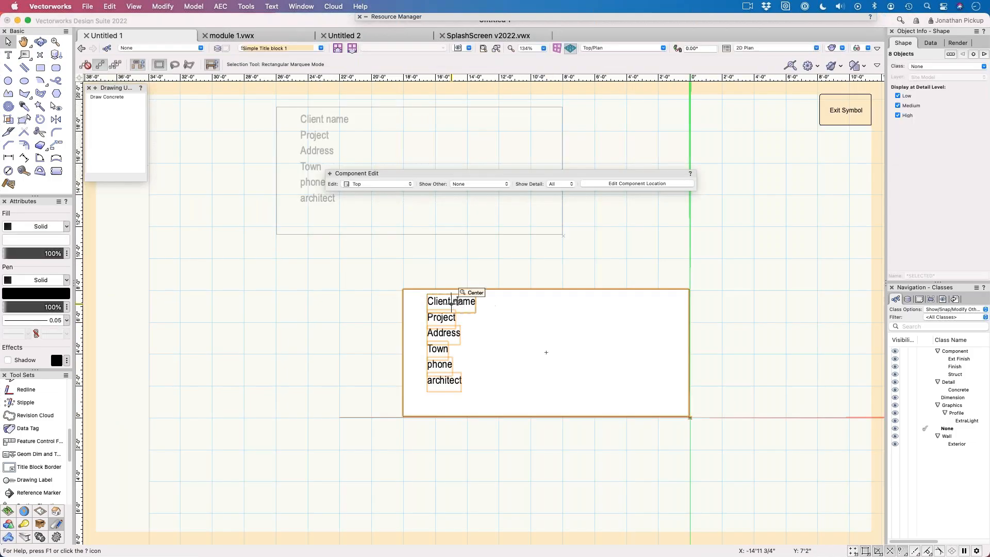
{"action": "key", "text": "1"}
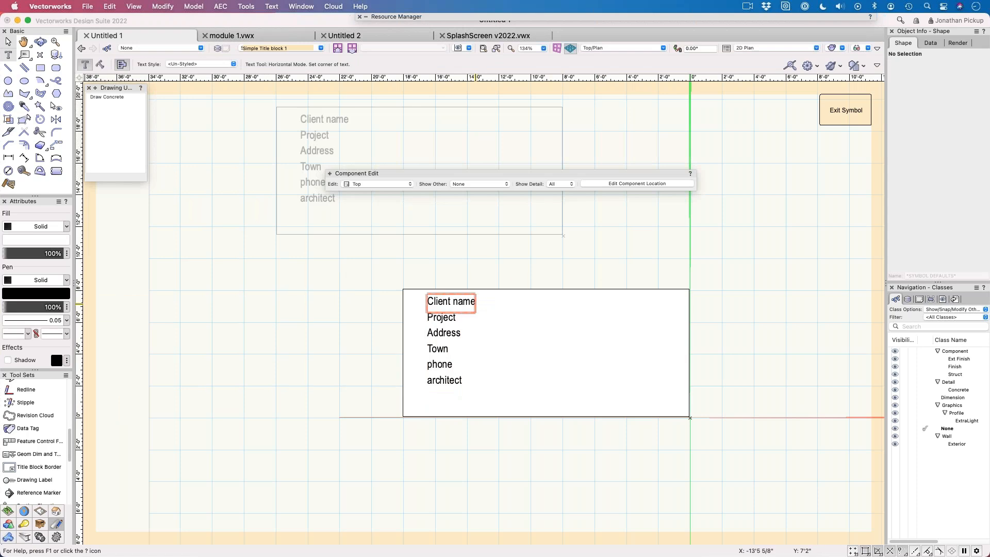
{"action": "left_click", "coordinate": [470, 303]}
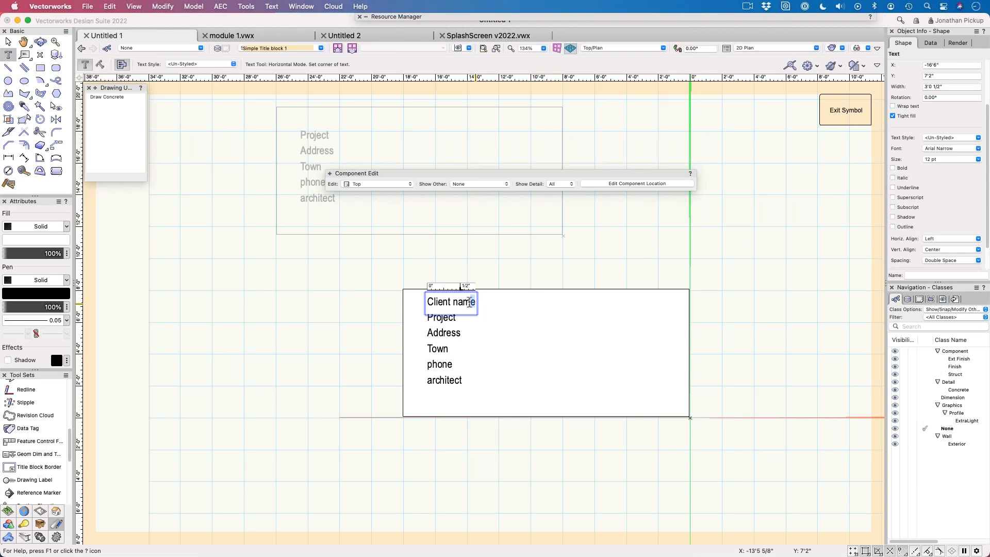
{"action": "key", "text": "shift+Left"}
{"action": "key", "text": "shift+Left"}
{"action": "key", "text": "shift+Left"}
{"action": "key", "text": "shift+Left"}
{"action": "key", "text": "shift+Left"}
{"action": "key", "text": "shift+Left"}
{"action": "key", "text": "shift+Left"}
{"action": "key", "text": "shift+Left"}
{"action": "key", "text": "shift+Left"}
{"action": "key", "text": "shift+Left"}
{"action": "key", "text": "shift+Left"}
{"action": "type", "text": "fred"}
{"action": "key", "text": "Escape"}
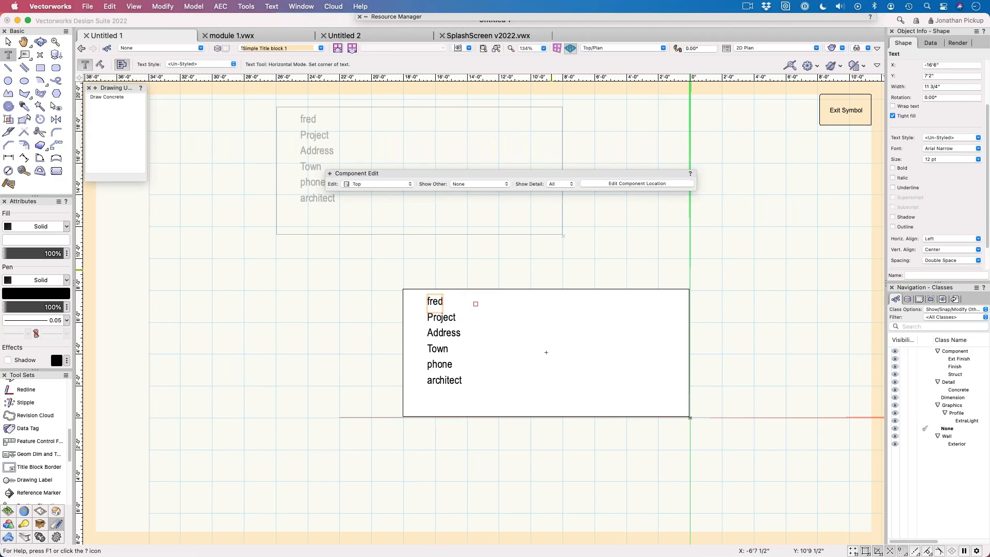
Step: Exit the symbol's edit mode and deselect the title block
{"action": "left_click", "coordinate": [846, 110]}
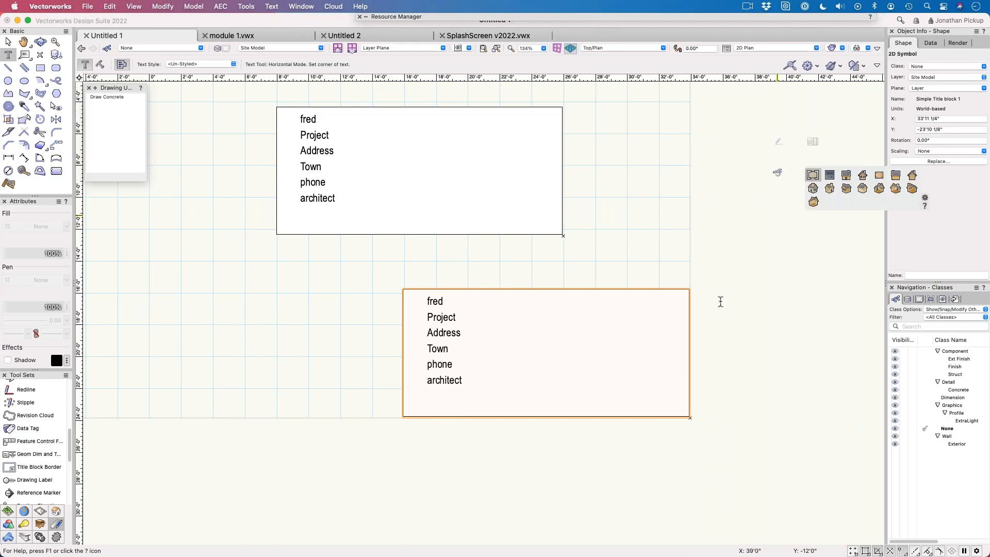
{"action": "left_click", "coordinate": [552, 337]}
{"action": "key", "text": "Escape"}
{"action": "key", "text": "x"}
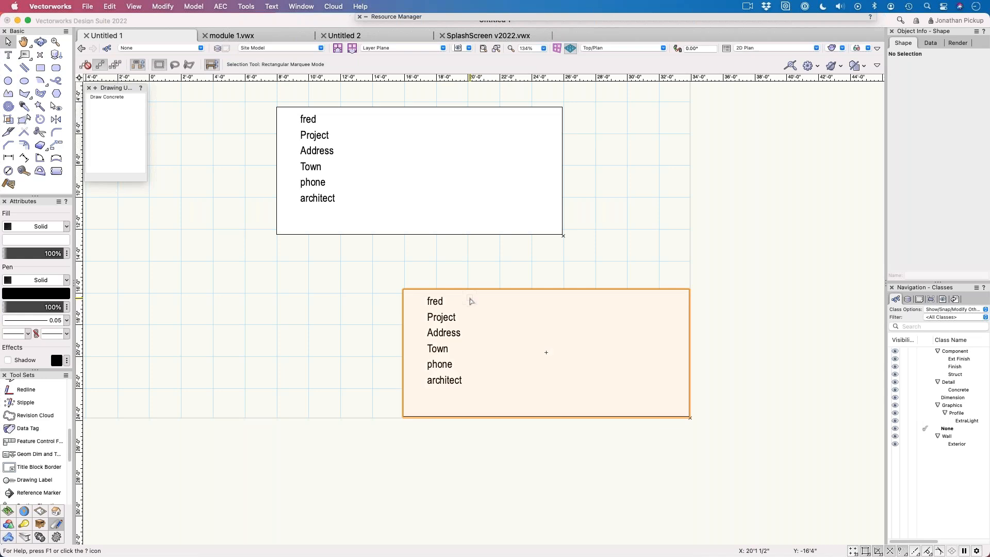
Step: Edit the 2D components of the lower title block symbol and nudge all six text lines down, declining the backup save
{"action": "double_click", "coordinate": [546, 352]}
{"action": "left_click", "coordinate": [593, 248]}
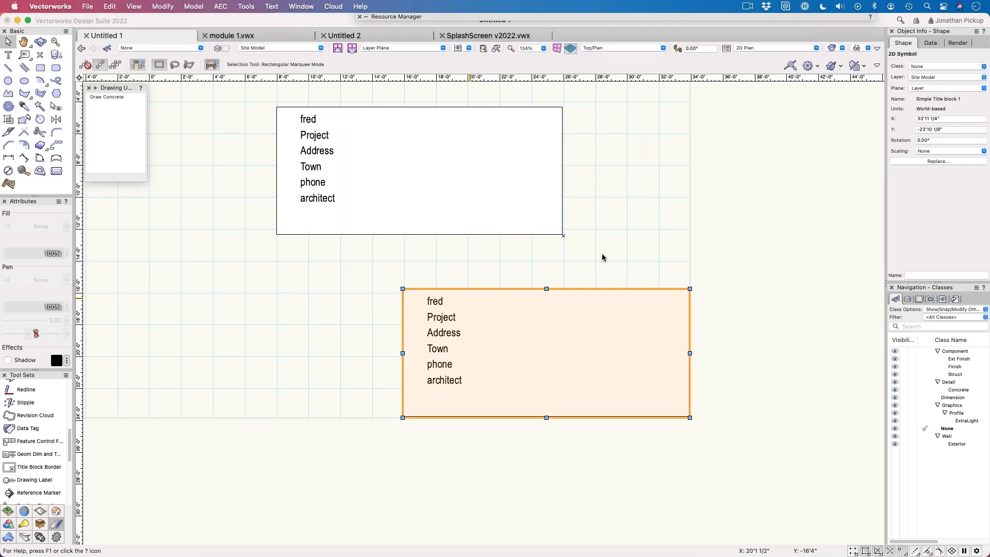
{"action": "left_click_drag", "start_coordinate": [403, 270], "coordinate": [462, 392]}
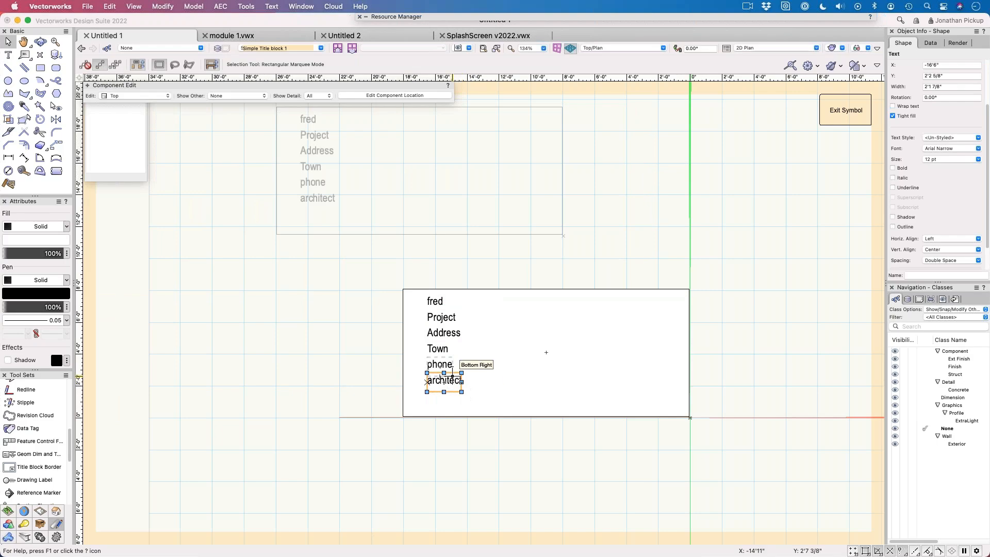
{"action": "left_click_drag", "start_coordinate": [377, 270], "coordinate": [537, 414]}
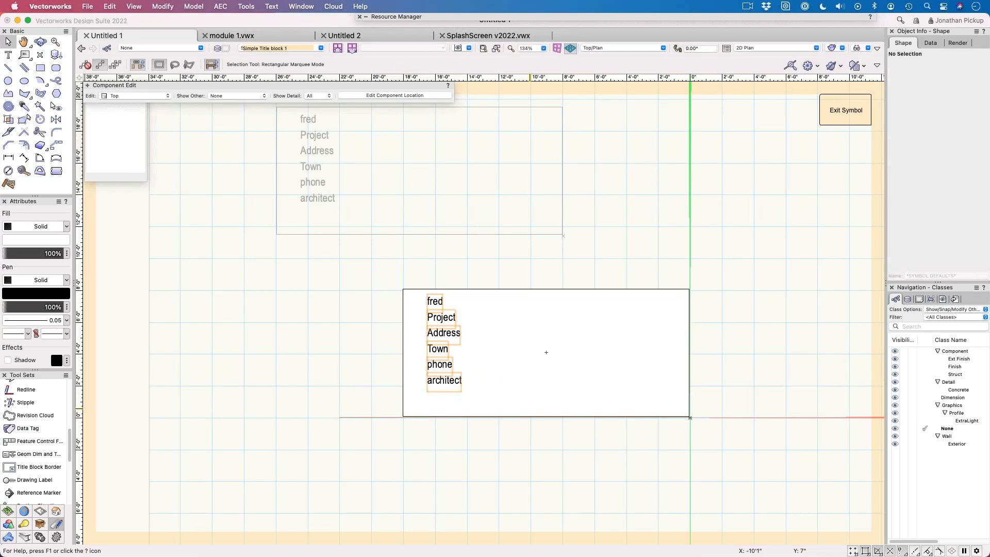
{"action": "key", "text": "shift+Up"}
{"action": "key", "text": "shift+Down"}
{"action": "key", "text": "shift+Down"}
{"action": "key", "text": "shift+Down"}
{"action": "key", "text": "shift+Down"}
{"action": "key", "text": "shift+Down"}
{"action": "key", "text": "shift+Down"}
{"action": "key", "text": "shift+Down"}
{"action": "key", "text": "shift+Down"}
{"action": "key", "text": "shift+Down"}
{"action": "key", "text": "shift+Down"}
{"action": "key", "text": "shift+Down"}
{"action": "key", "text": "shift+Down"}
{"action": "key", "text": "shift+Down"}
{"action": "key", "text": "shift+Down"}
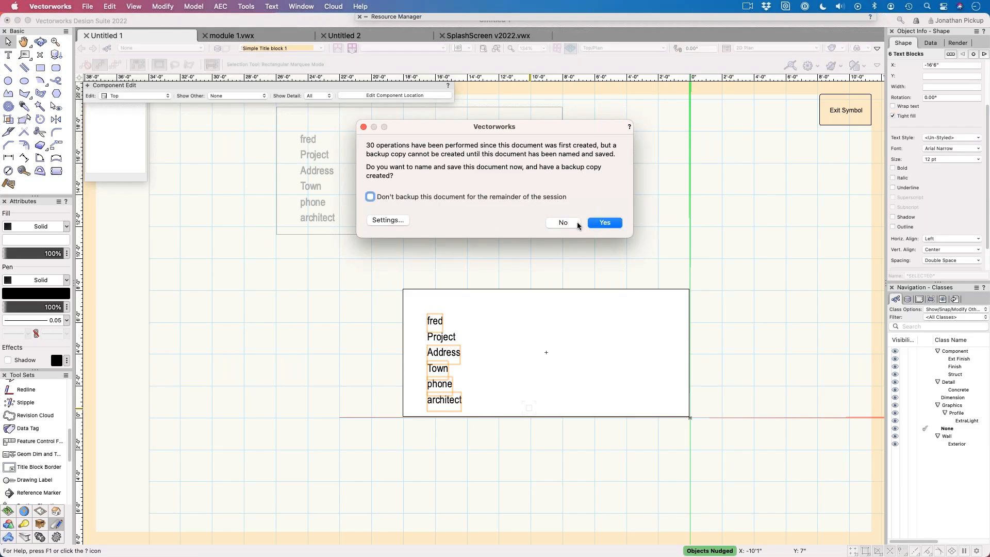
{"action": "left_click", "coordinate": [577, 224]}
Step: Copy the first text line to just above the list, change the copy to Title, and exit the symbol's edit mode
{"action": "left_click", "coordinate": [430, 304]}
{"action": "left_click_drag", "start_coordinate": [430, 304], "coordinate": [430, 299], "text": "alt"}
{"action": "double_click", "coordinate": [431, 300]}
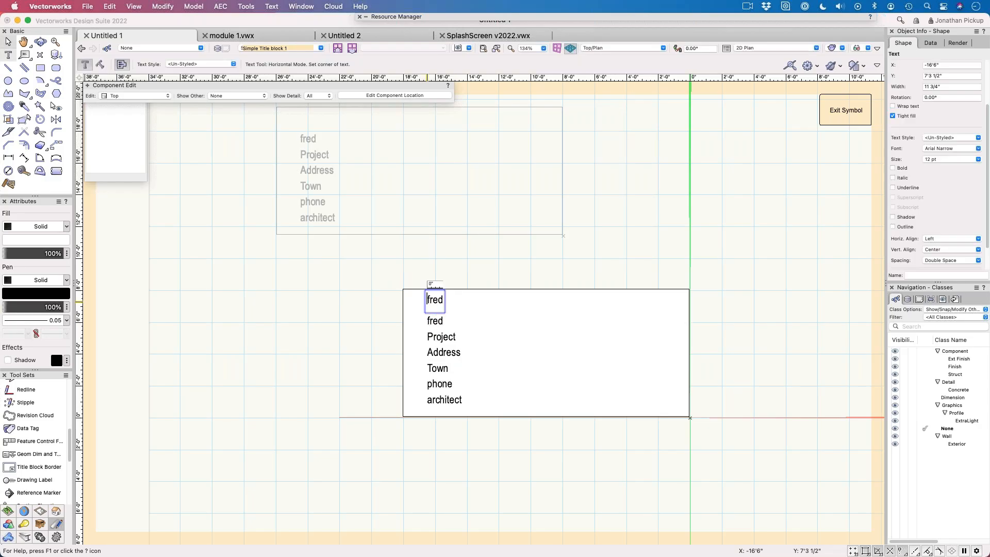
{"action": "type", "text": "Tile"}
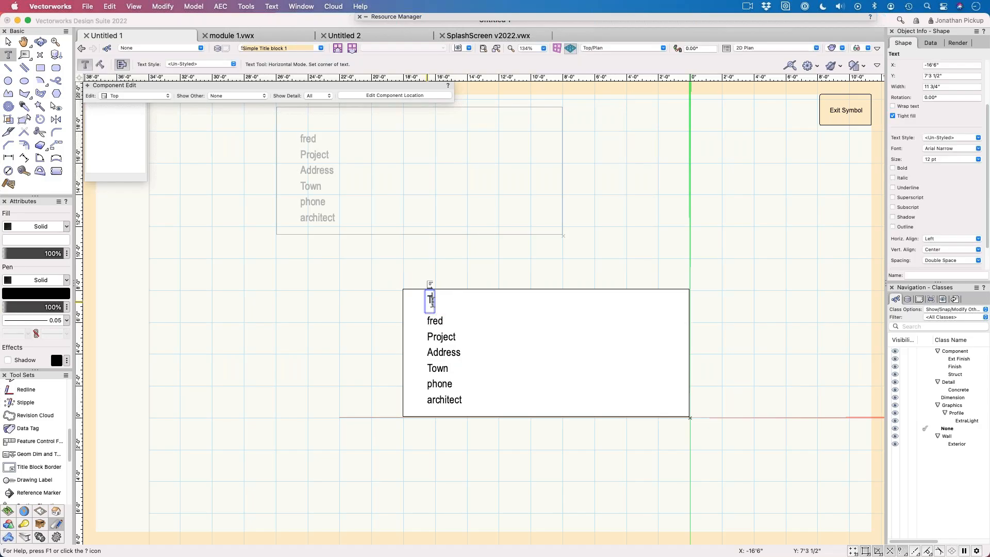
{"action": "key", "text": "BackSpace"}
{"action": "key", "text": "BackSpace"}
{"action": "key", "text": "BackSpace"}
{"action": "type", "text": "itle"}
{"action": "key", "text": "Escape"}
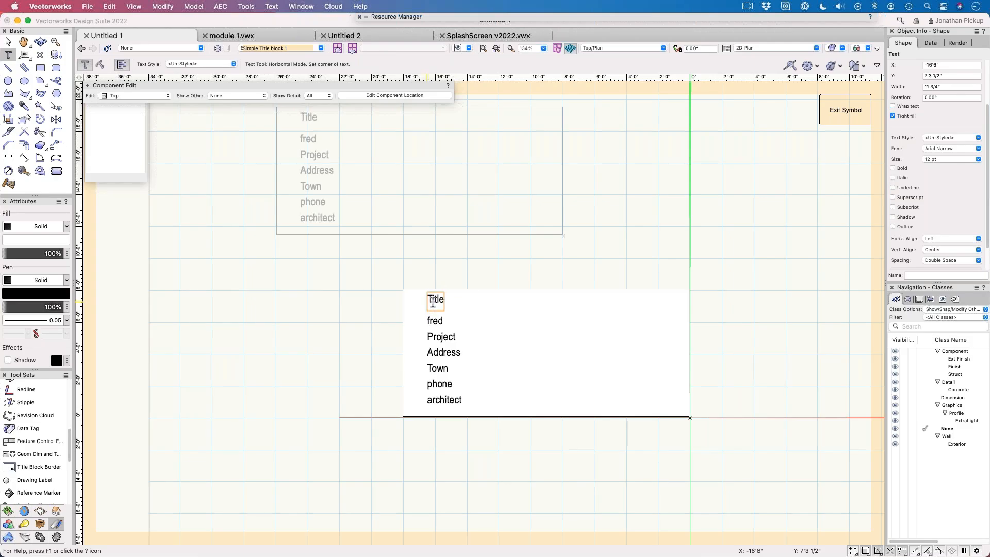
{"action": "left_click", "coordinate": [826, 114]}
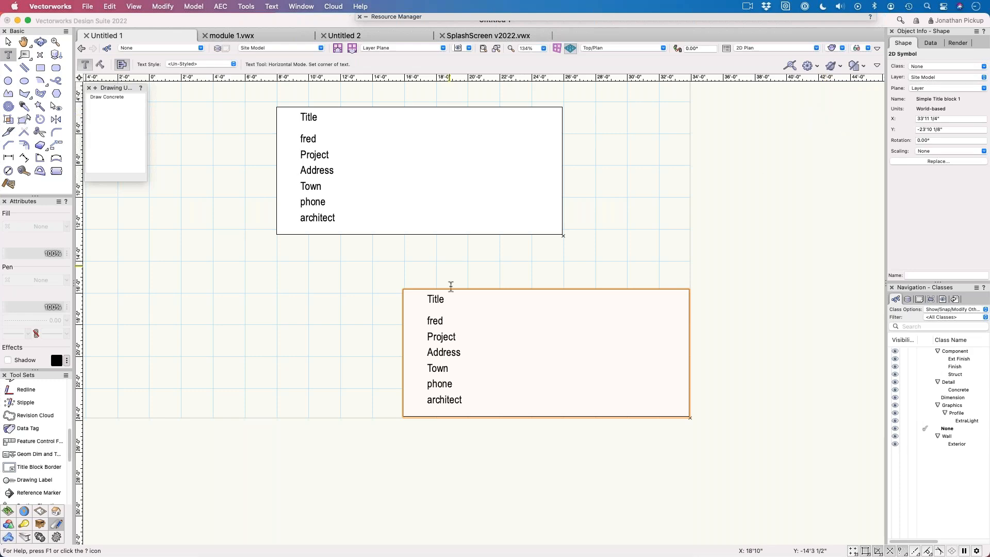
{"action": "left_click", "coordinate": [8, 43]}
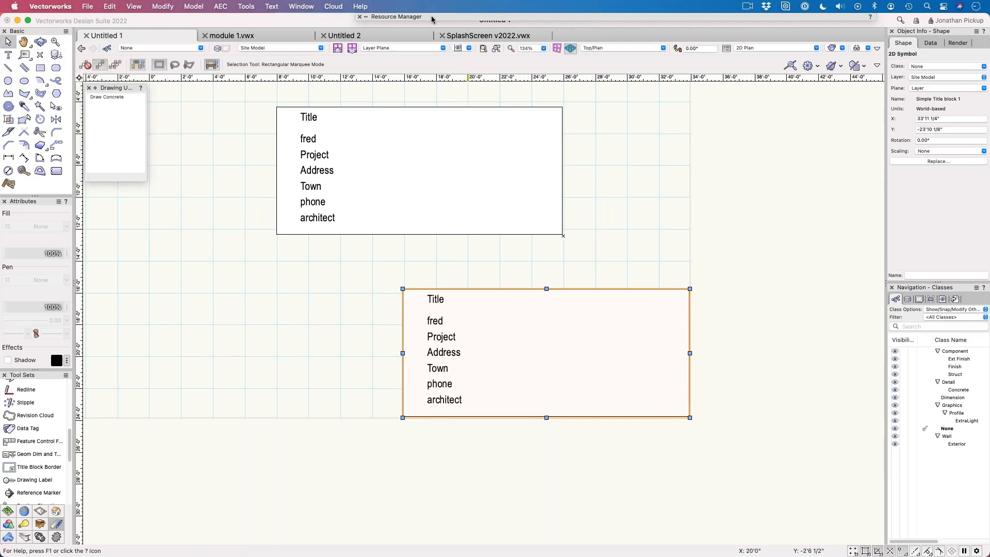
Step: Create a new record format in the active file, named with a first name in the possessive followed by Title Block
{"action": "mouse_move", "coordinate": [432, 18]}
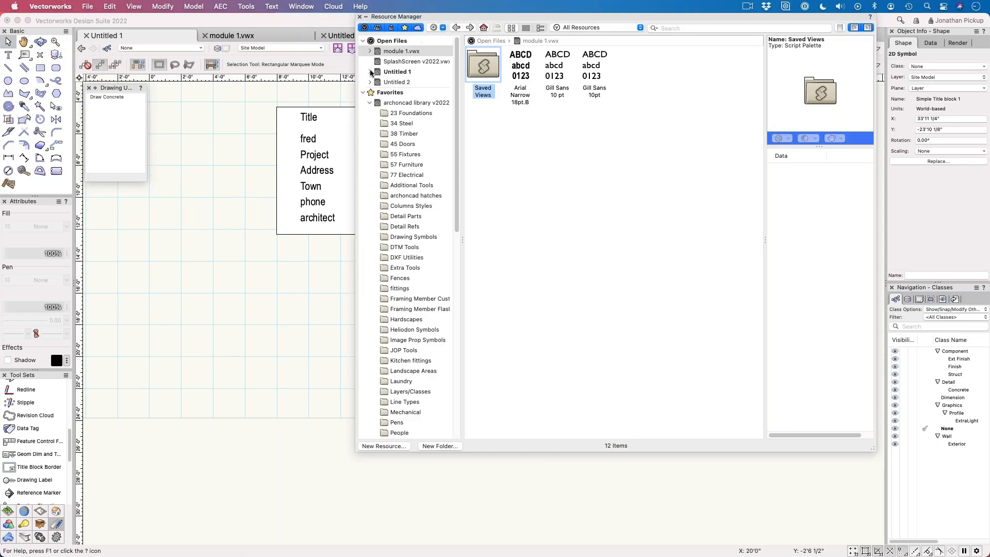
{"action": "left_click", "coordinate": [370, 104]}
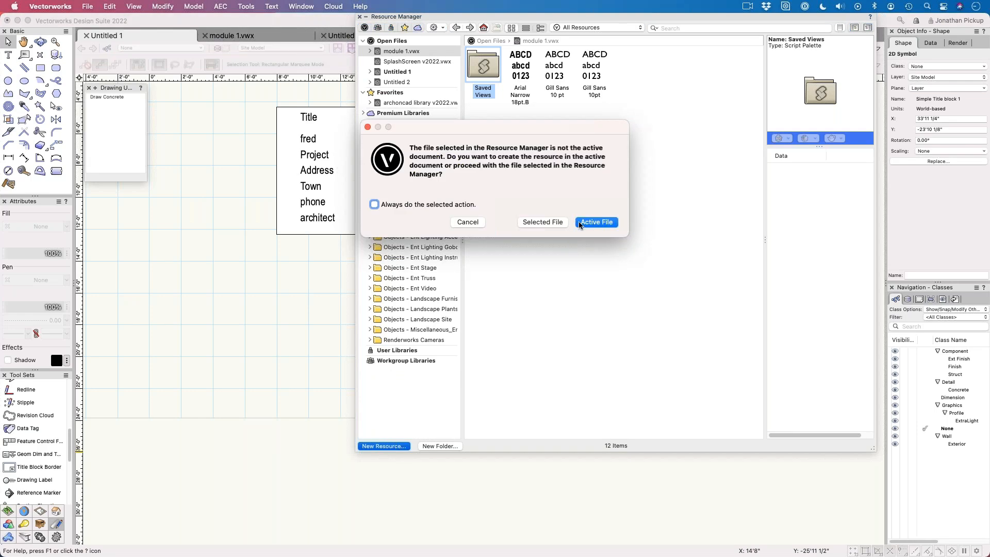
{"action": "left_click", "coordinate": [582, 224]}
{"action": "left_click", "coordinate": [454, 172]}
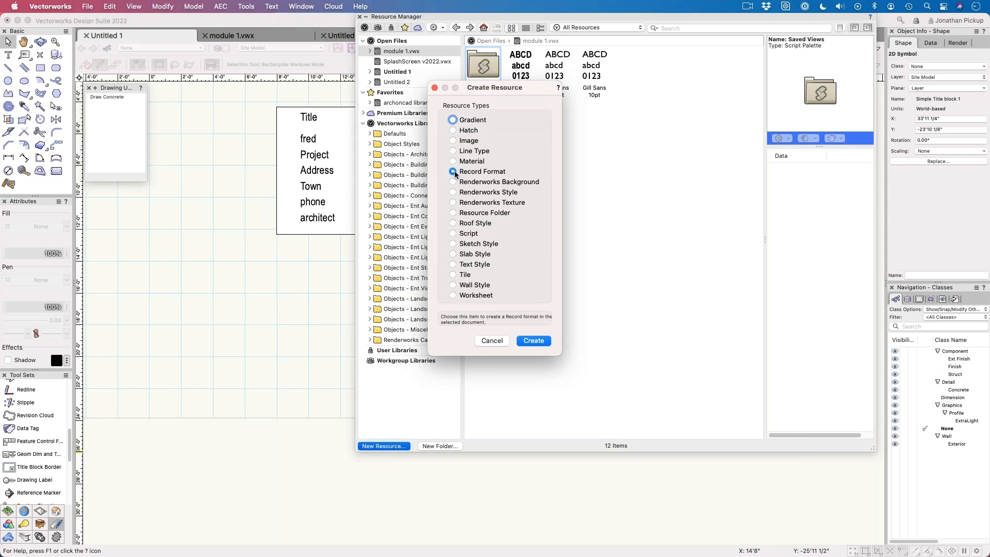
{"action": "left_click", "coordinate": [534, 341]}
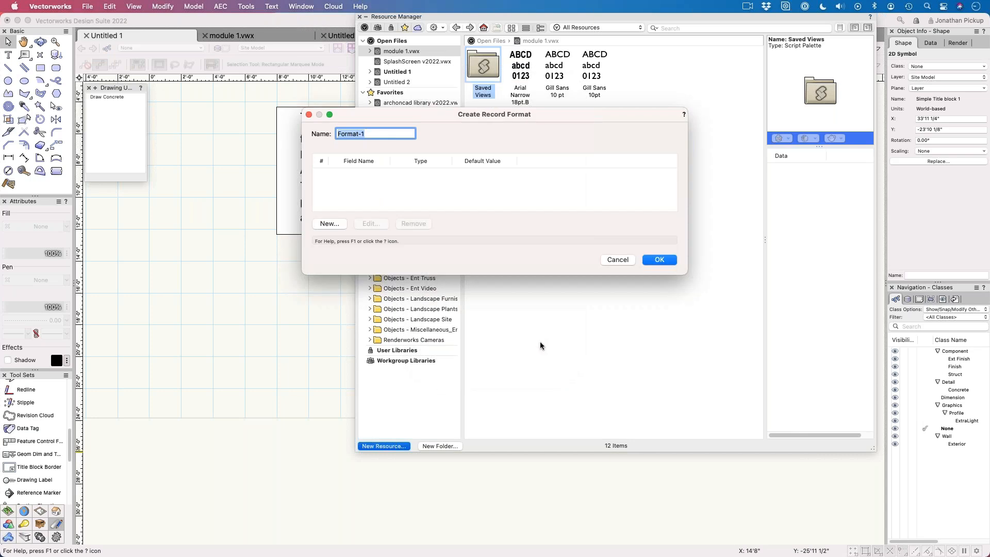
{"action": "type", "text": "Tom's Tile"}
{"action": "key", "text": "BackSpace"}
{"action": "key", "text": "BackSpace"}
{"action": "type", "text": "tle Block"}
Step: Add a Text field named Drawing Title to the record format and save the format
{"action": "left_click", "coordinate": [329, 224]}
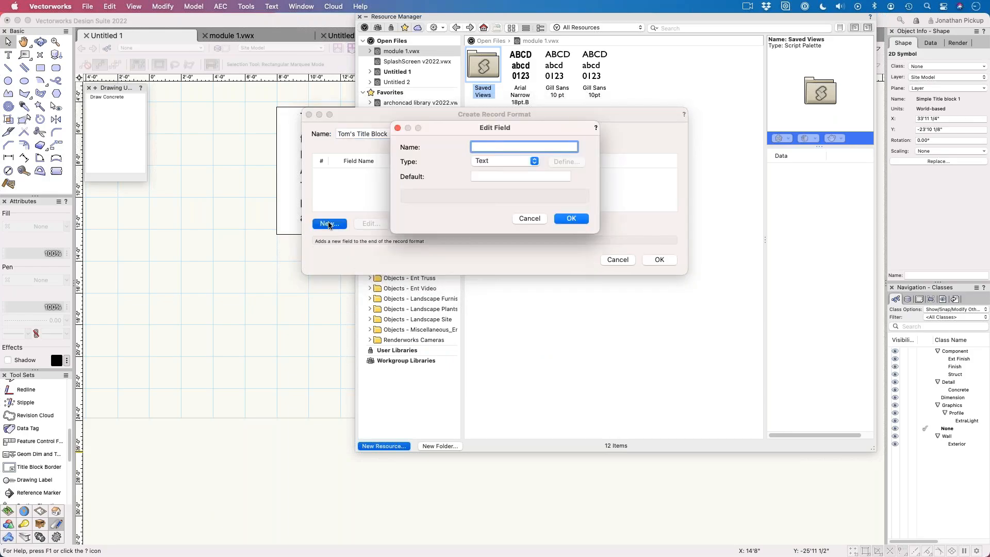
{"action": "type", "text": "Drawing Title"}
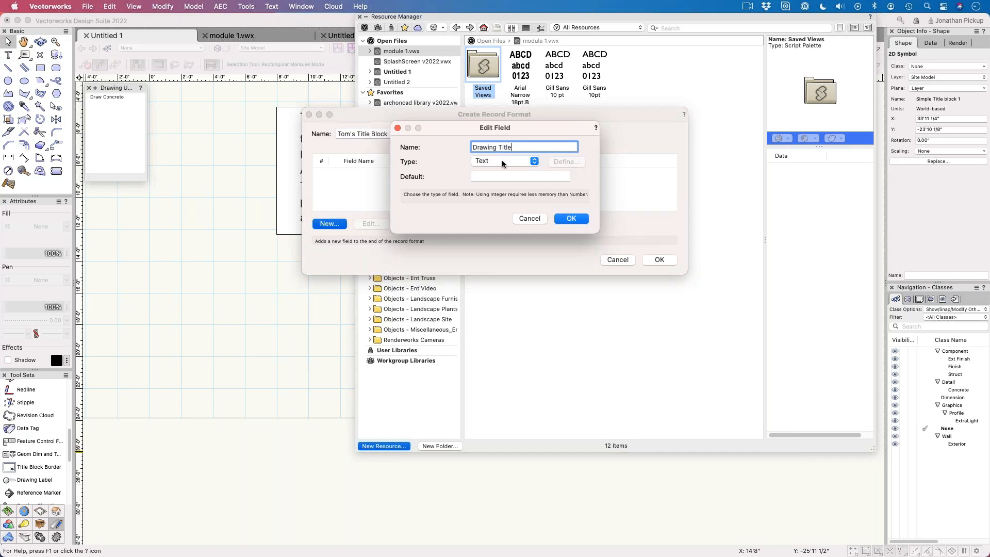
{"action": "left_click", "coordinate": [530, 162]}
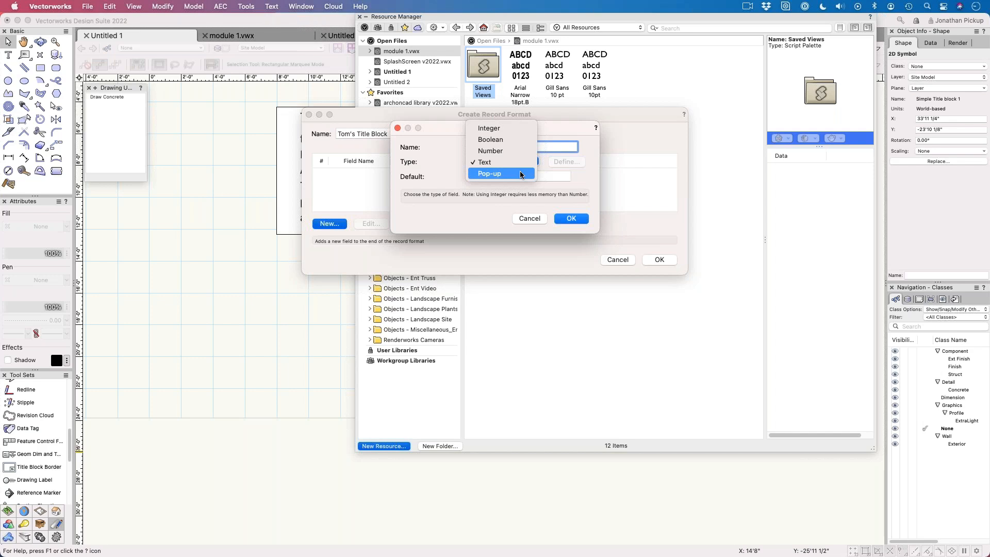
{"action": "left_click", "coordinate": [575, 223]}
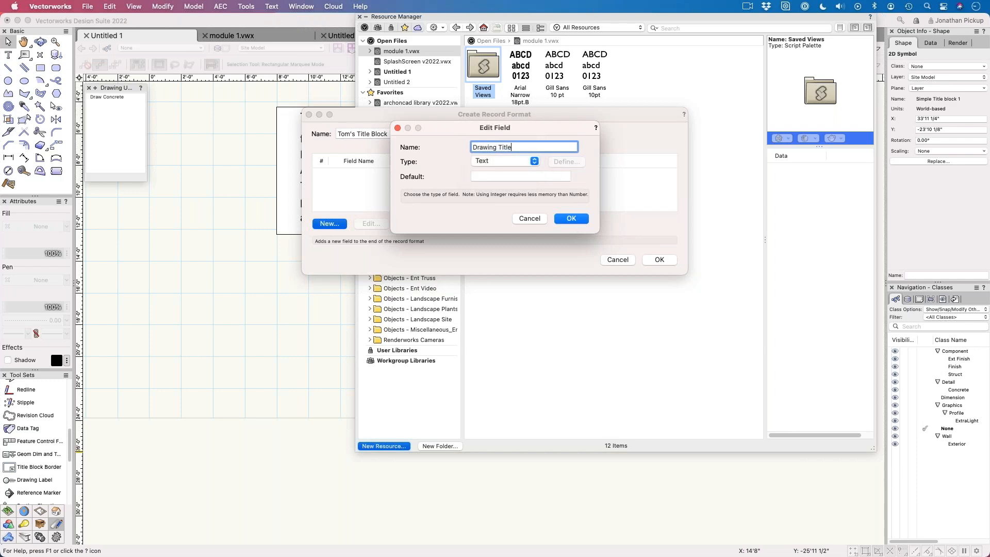
{"action": "left_click", "coordinate": [572, 219]}
{"action": "left_click", "coordinate": [656, 261]}
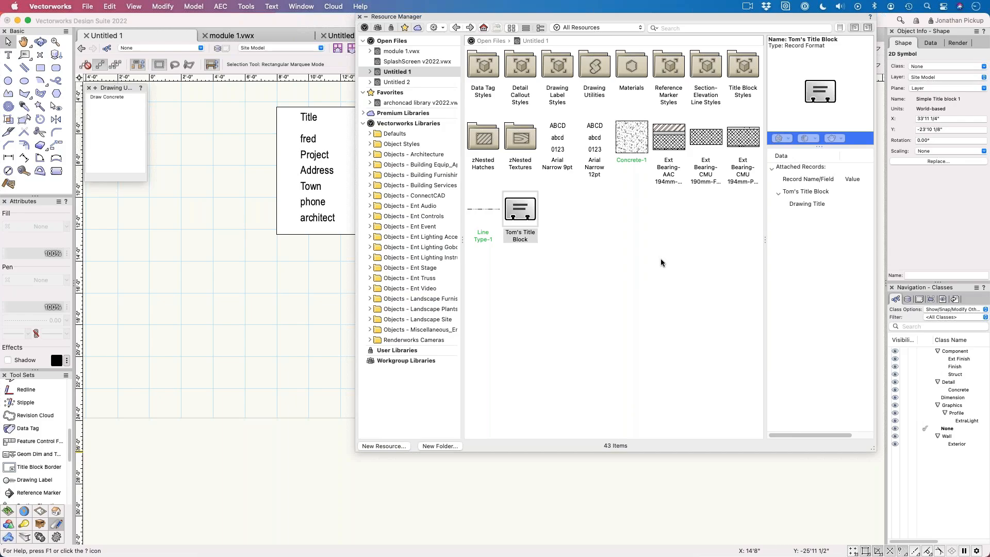
Step: Edit the new title block record format and add a second Text field named Drawing Number
{"action": "left_click", "coordinate": [526, 215]}
{"action": "right_click", "coordinate": [516, 222]}
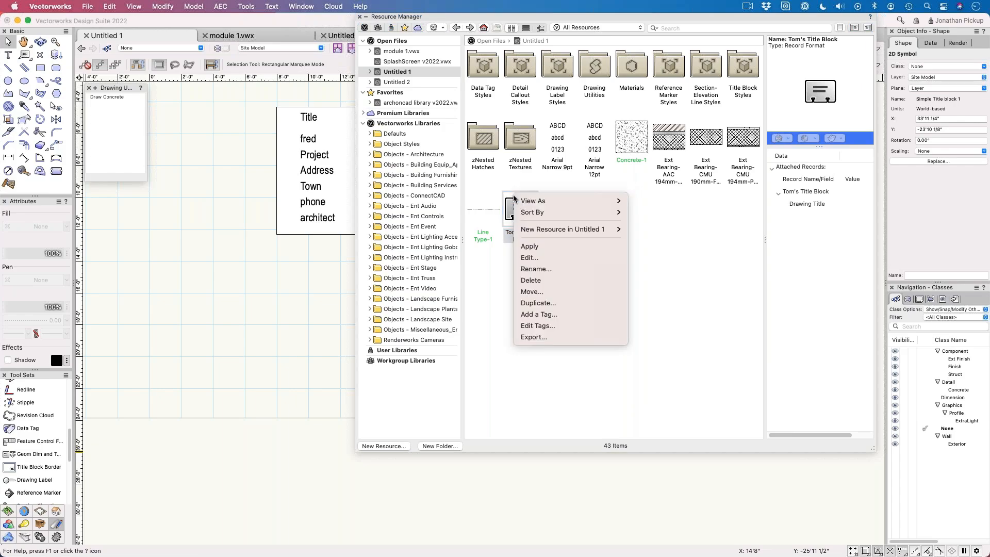
{"action": "left_click", "coordinate": [528, 252]}
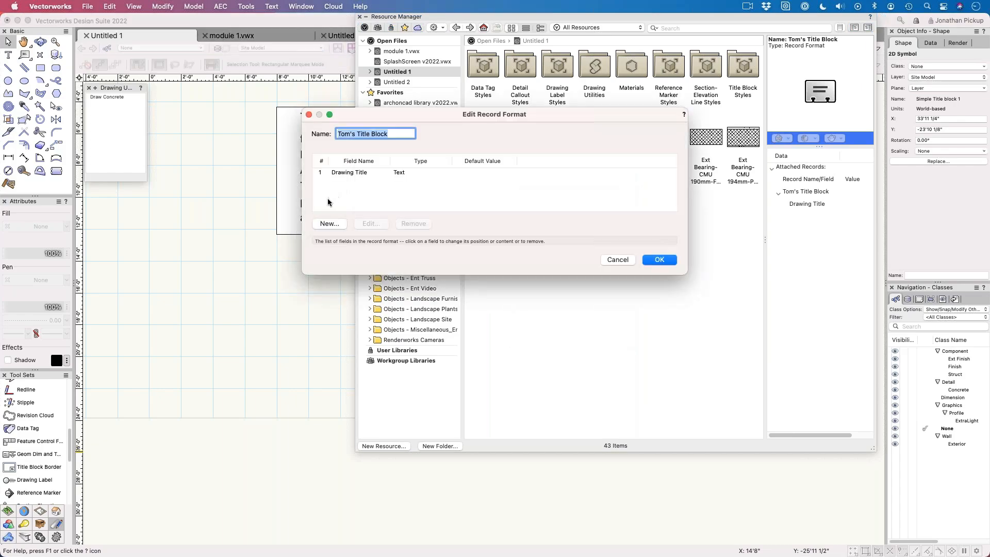
{"action": "left_click", "coordinate": [329, 223]}
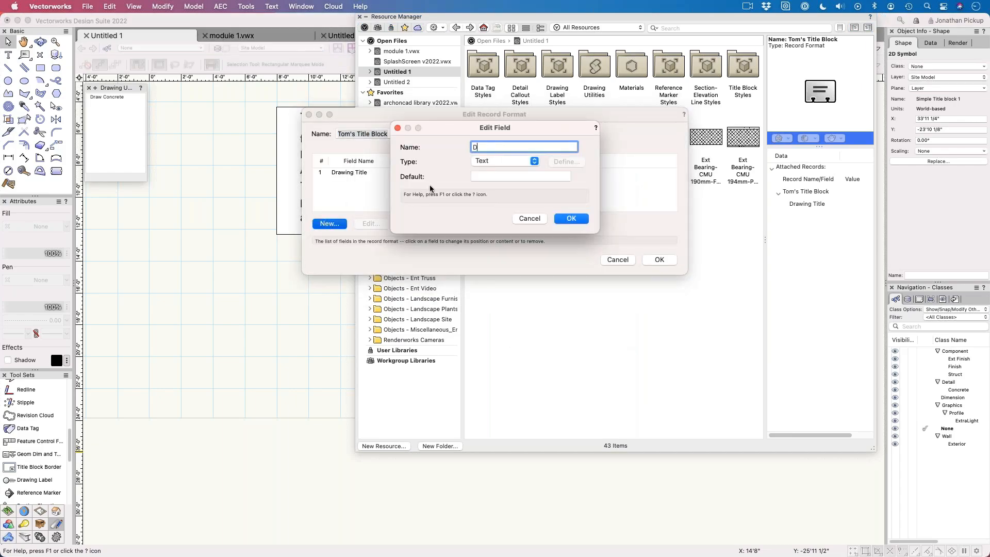
{"action": "type", "text": "Drawing NUmbe"}
{"action": "key", "text": "BackSpace"}
{"action": "key", "text": "BackSpace"}
{"action": "key", "text": "BackSpace"}
{"action": "key", "text": "BackSpace"}
{"action": "key", "text": "BackSpace"}
{"action": "type", "text": "umber"}
{"action": "left_click", "coordinate": [486, 164]}
{"action": "left_click", "coordinate": [486, 163]}
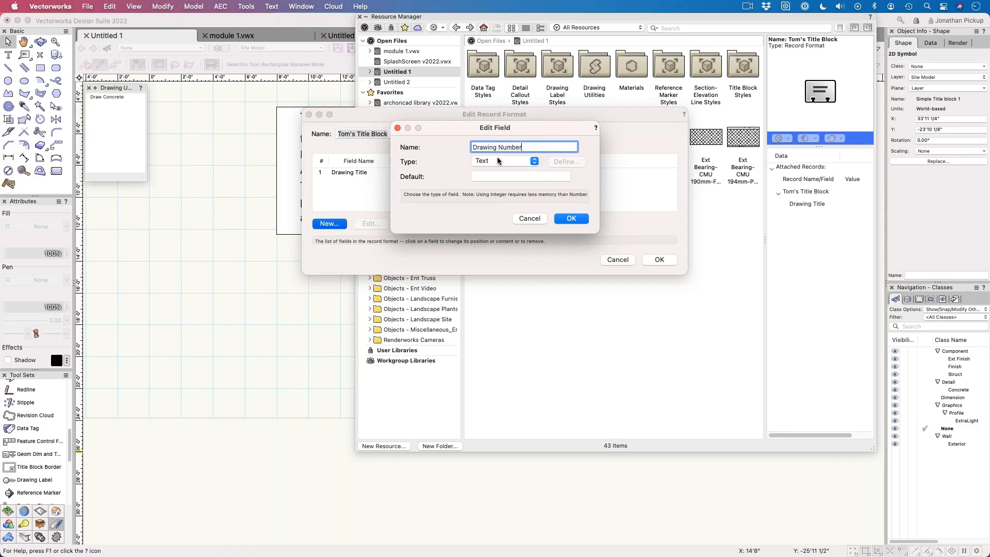
{"action": "left_click", "coordinate": [567, 218]}
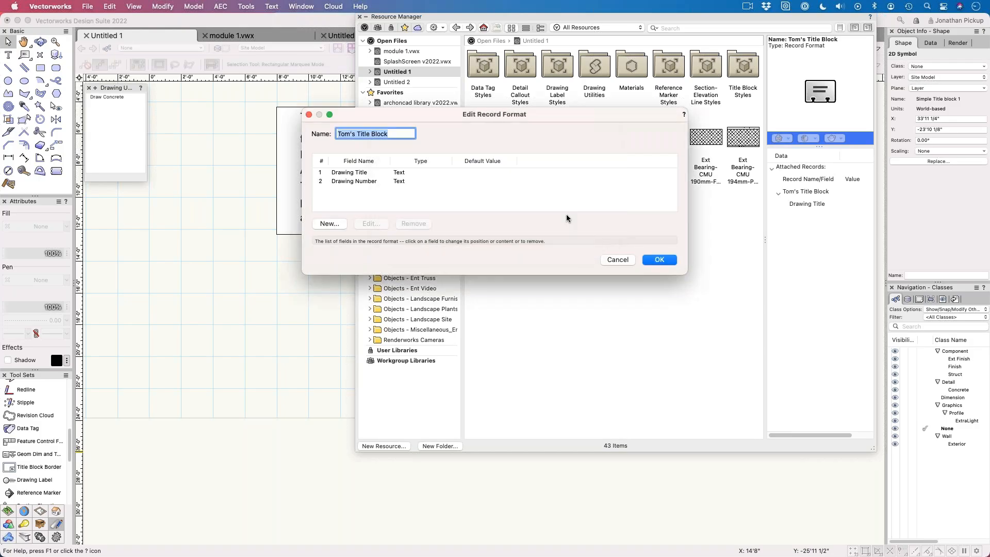
{"action": "left_click", "coordinate": [660, 260]}
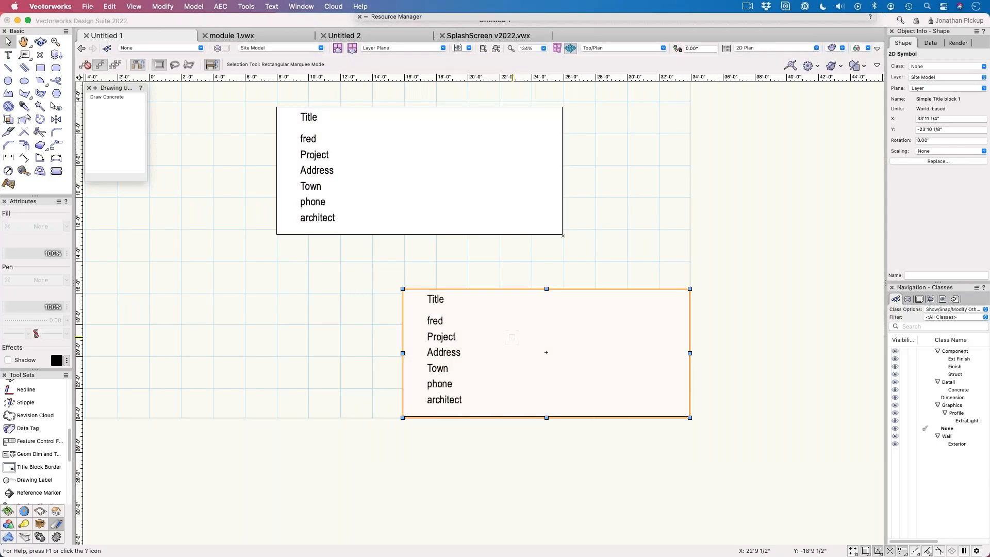
Step: Edit the title block symbol's 2D components and link the Title text to the record's Drawing Title field
{"action": "double_click", "coordinate": [513, 341]}
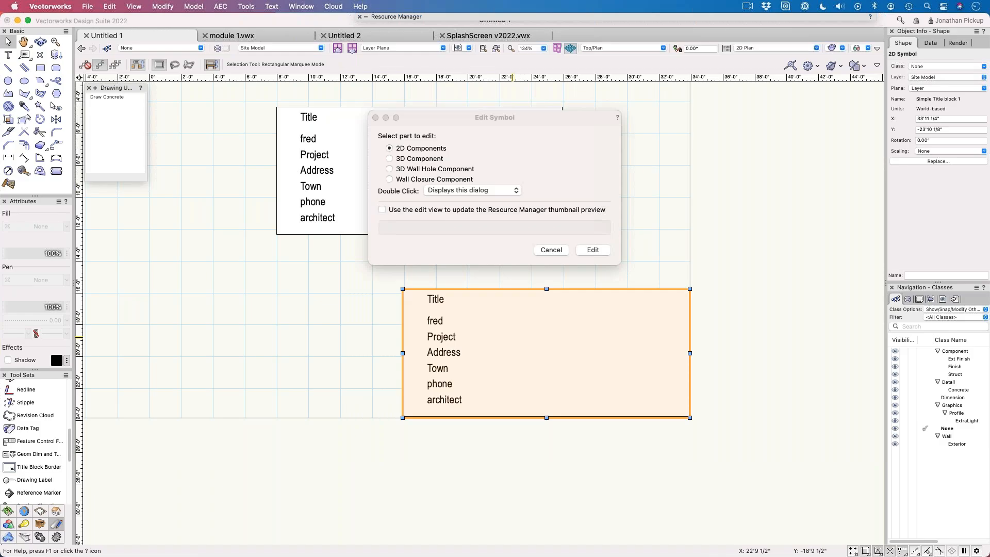
{"action": "left_click", "coordinate": [593, 250]}
{"action": "left_click", "coordinate": [436, 300]}
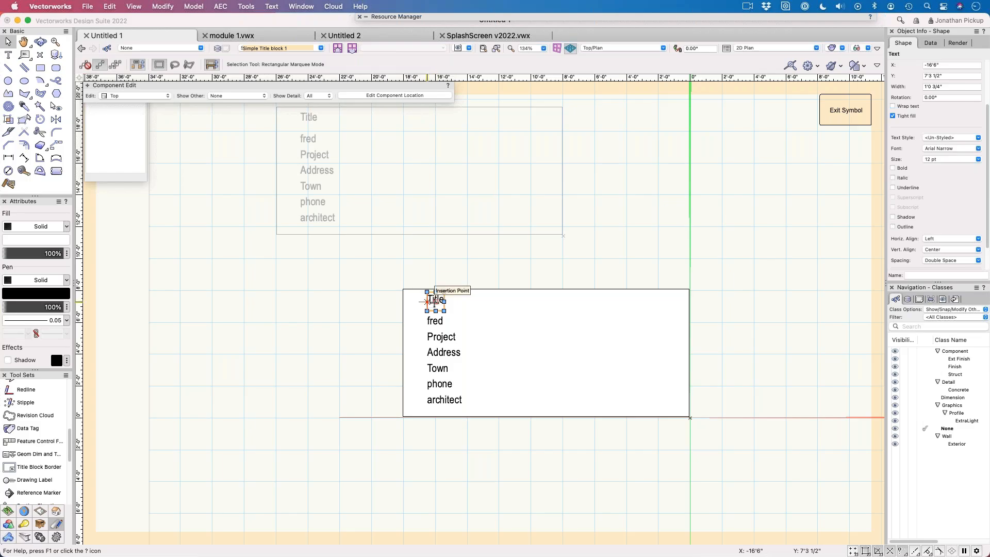
{"action": "double_click", "coordinate": [635, 17]}
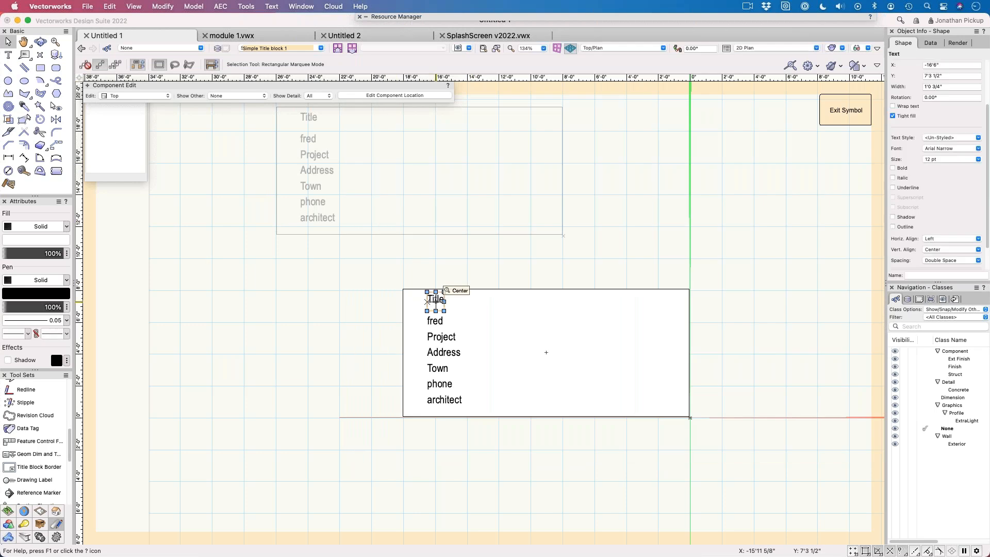
{"action": "left_click", "coordinate": [247, 6]}
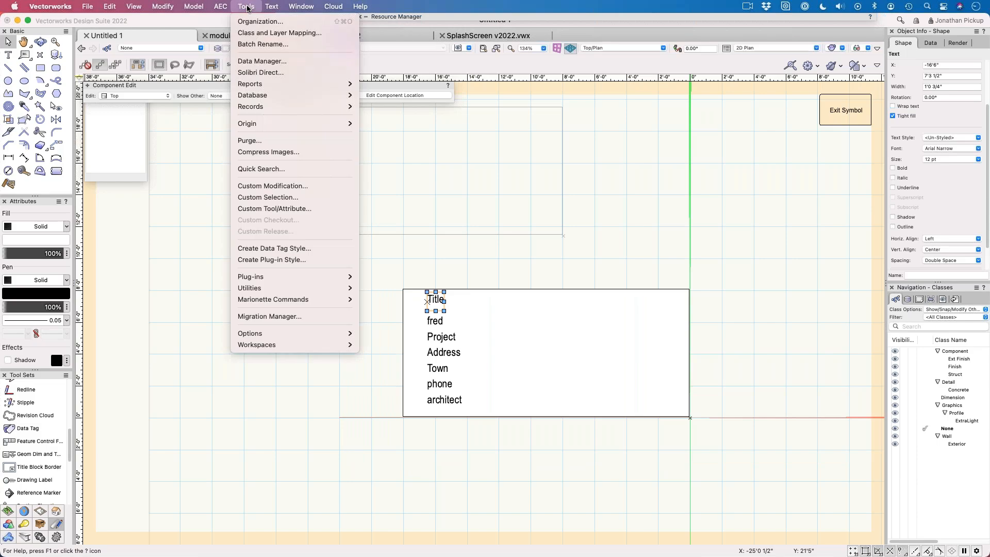
{"action": "mouse_move", "coordinate": [259, 95]}
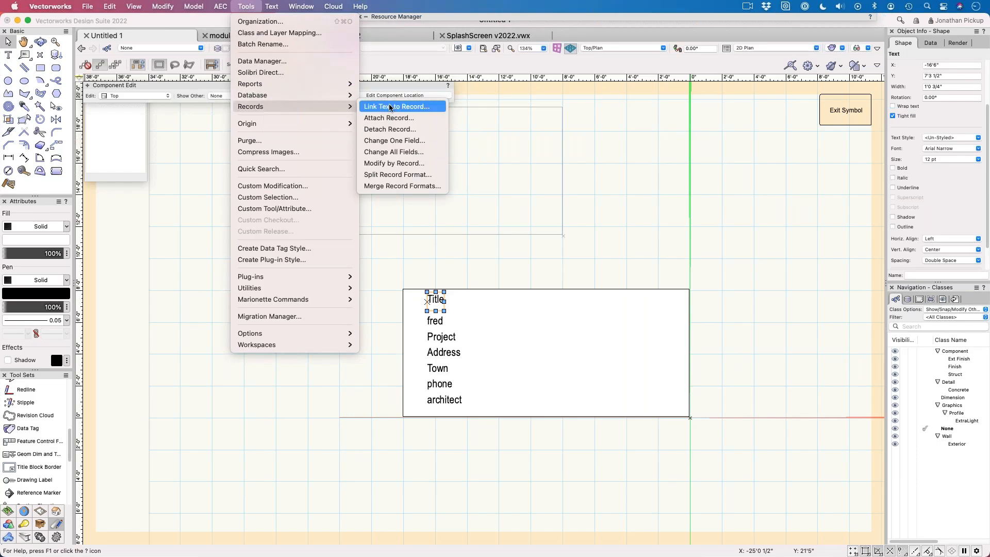
{"action": "left_click", "coordinate": [426, 107]}
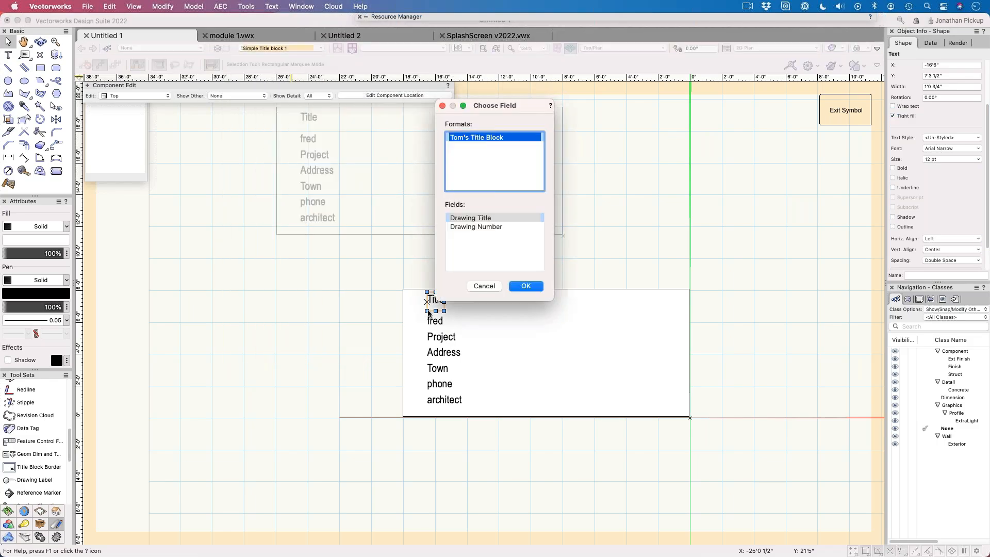
{"action": "left_click", "coordinate": [467, 222]}
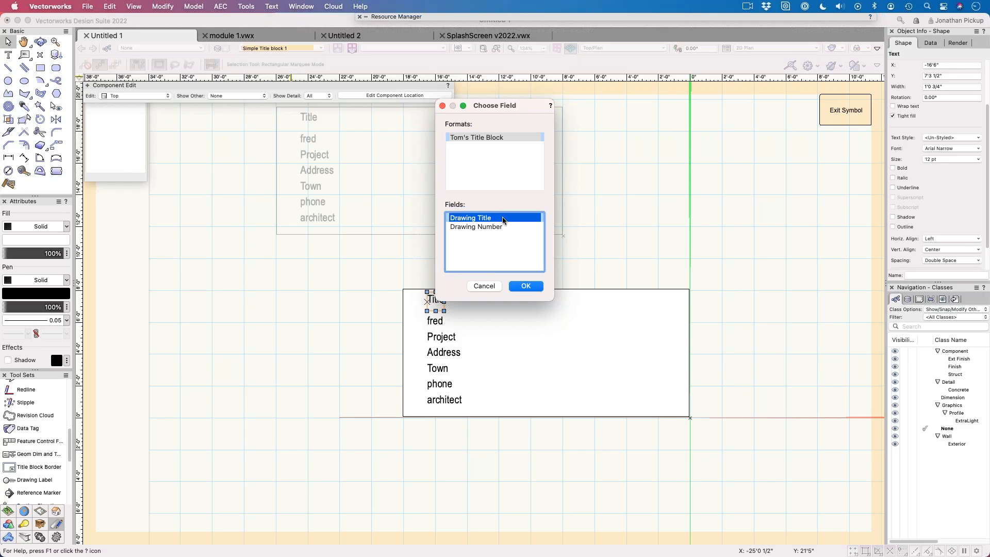
{"action": "left_click", "coordinate": [526, 287]}
{"action": "left_click", "coordinate": [533, 264]}
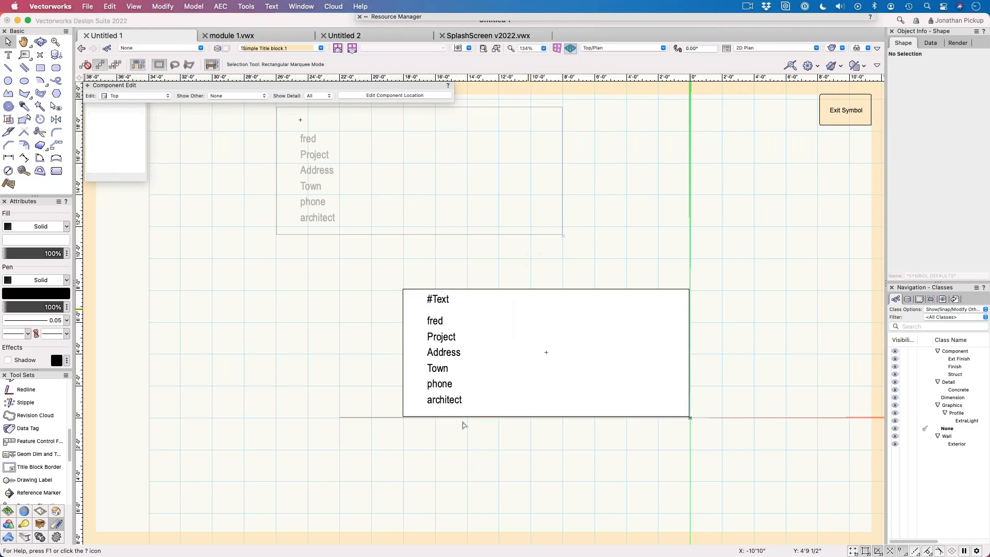
Step: Copy the architect text to the title block's lower-right corner, link the copy to the record's Drawing Number field, and exit the symbol
{"action": "left_click_drag", "start_coordinate": [450, 401], "coordinate": [664, 393]}
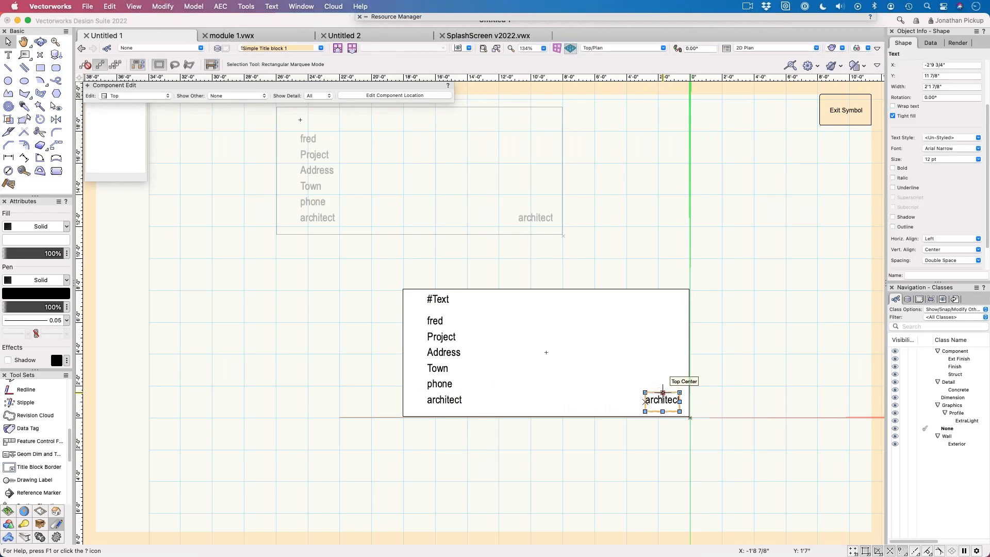
{"action": "left_click", "coordinate": [246, 6]}
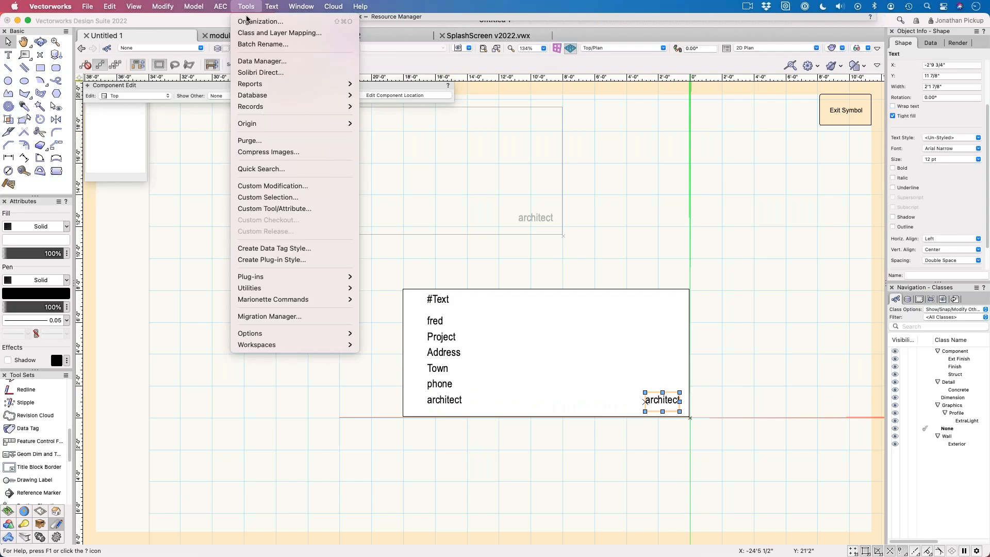
{"action": "mouse_move", "coordinate": [253, 107]}
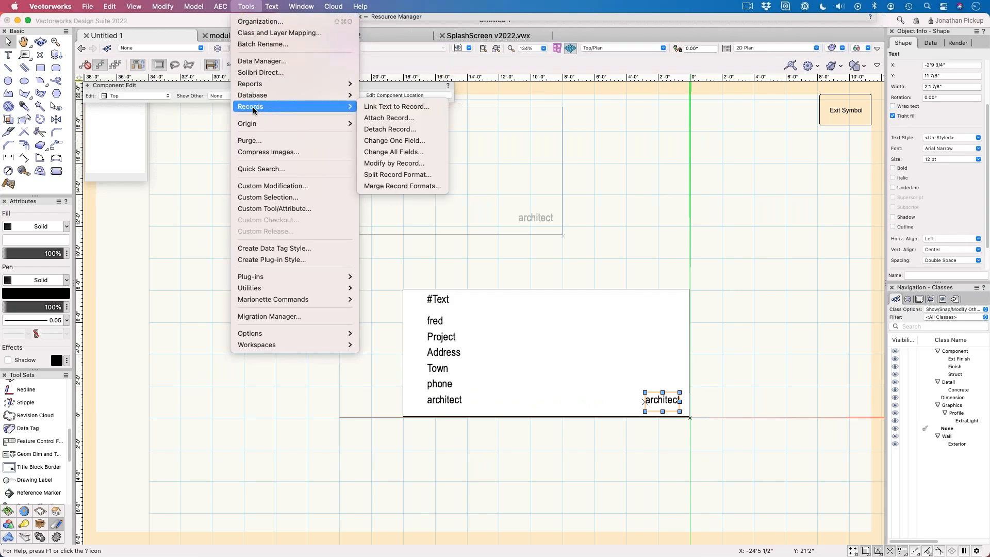
{"action": "left_click", "coordinate": [397, 107]}
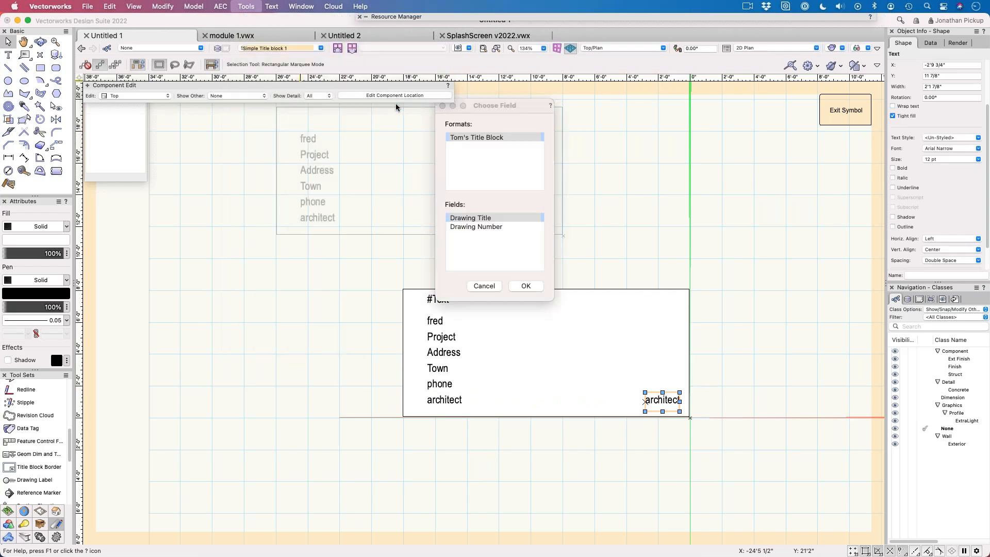
{"action": "left_click", "coordinate": [462, 226]}
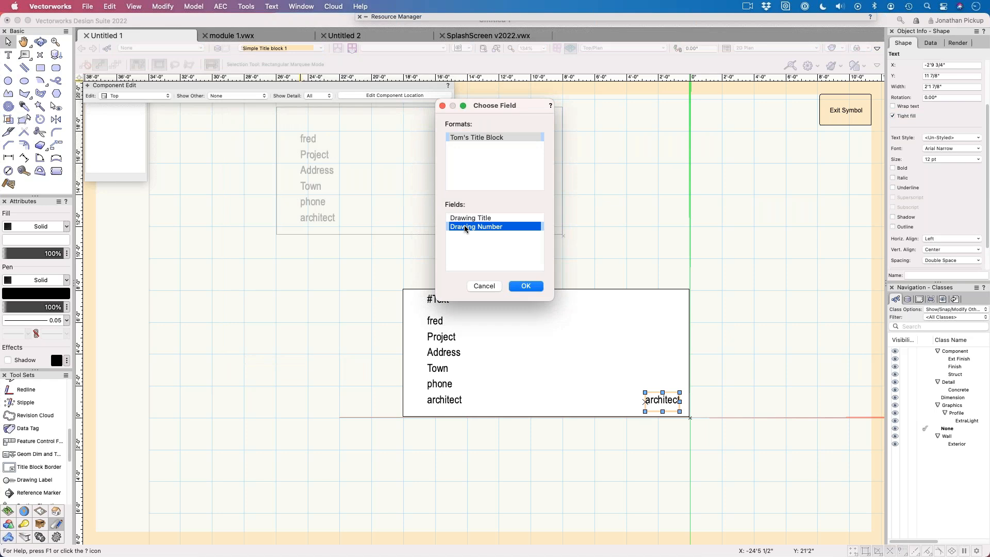
{"action": "left_click", "coordinate": [534, 287]}
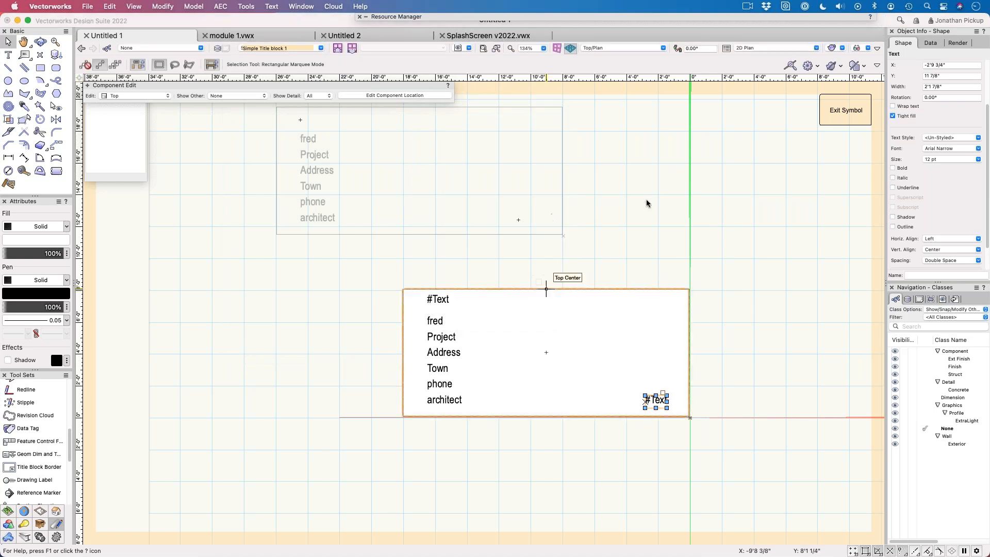
{"action": "left_click", "coordinate": [844, 109]}
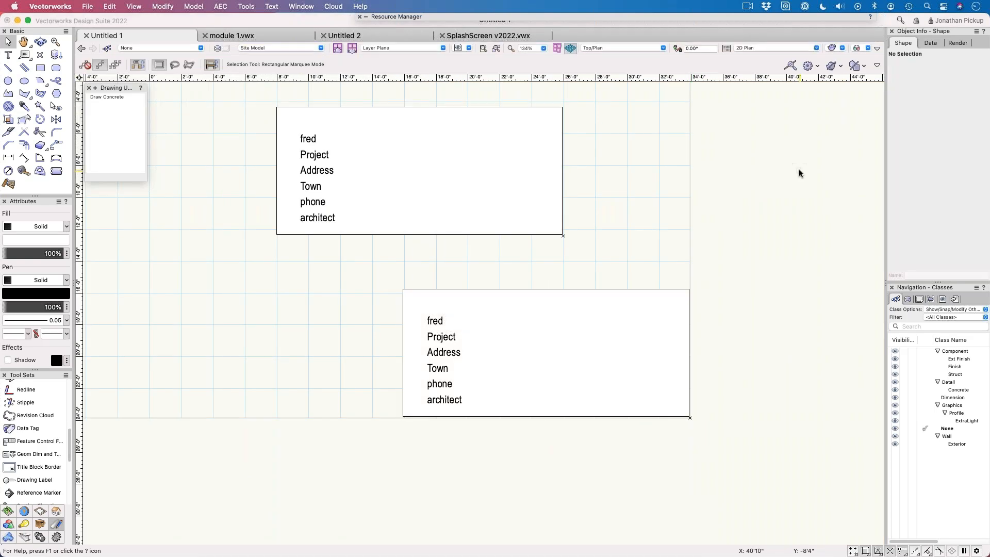
Step: Set the lower title block instance's Drawing Title to Site plan and its Drawing Number to 001
{"action": "left_click", "coordinate": [665, 305]}
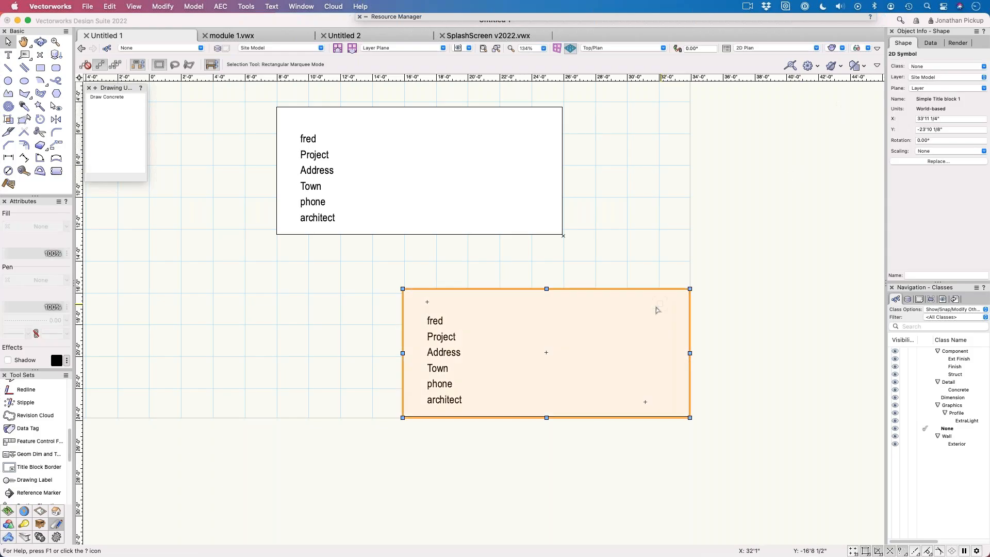
{"action": "left_click", "coordinate": [931, 43]}
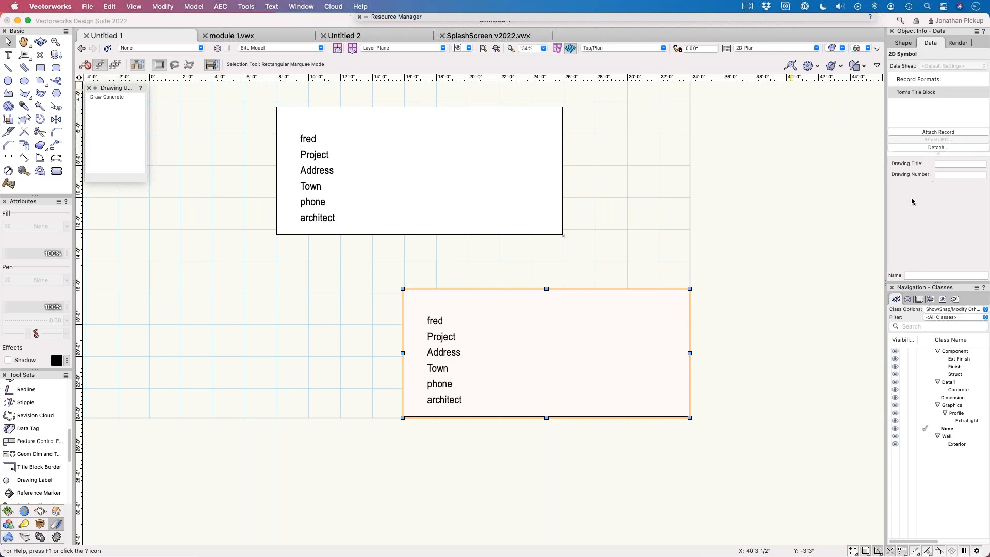
{"action": "left_click", "coordinate": [953, 164]}
{"action": "type", "text": "Site plan"}
{"action": "key", "text": "Return"}
{"action": "left_click", "coordinate": [947, 175]}
{"action": "type", "text": "001"}
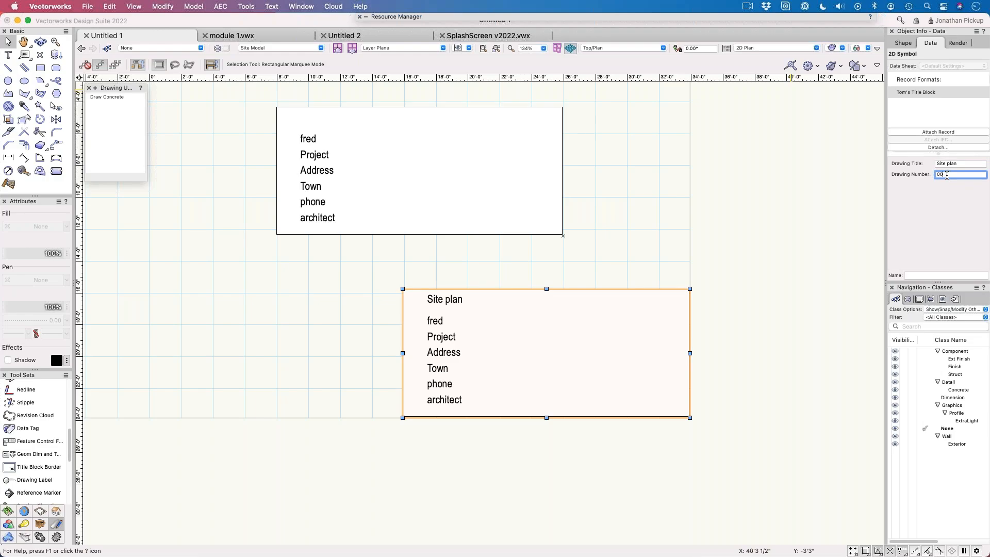
{"action": "key", "text": "Return"}
{"action": "double_click", "coordinate": [621, 308]}
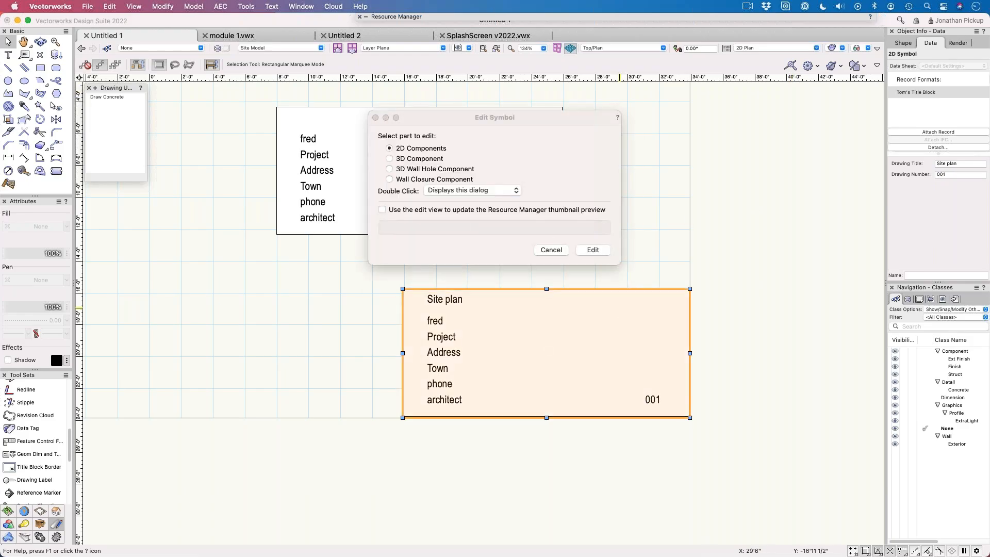
{"action": "left_click", "coordinate": [550, 250]}
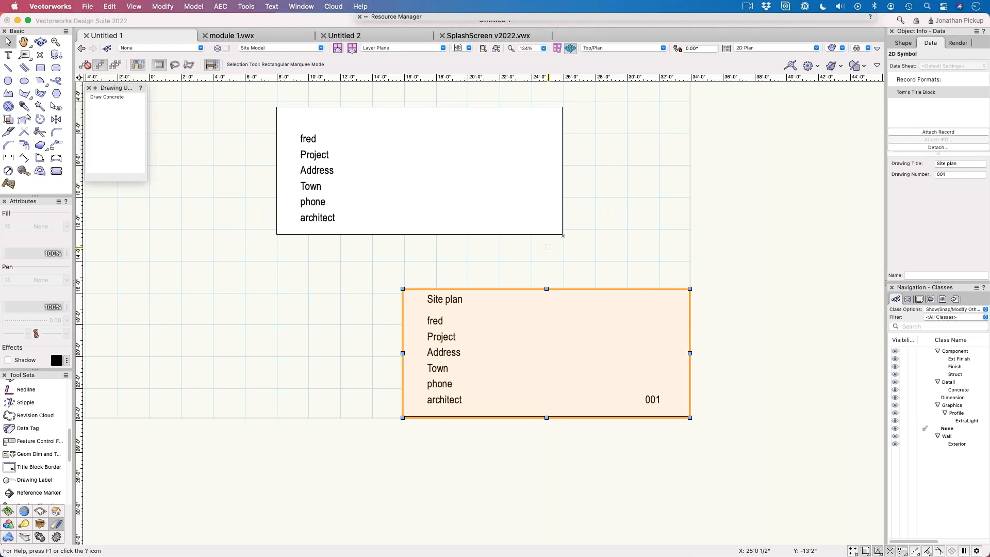
{"action": "left_click", "coordinate": [533, 255]}
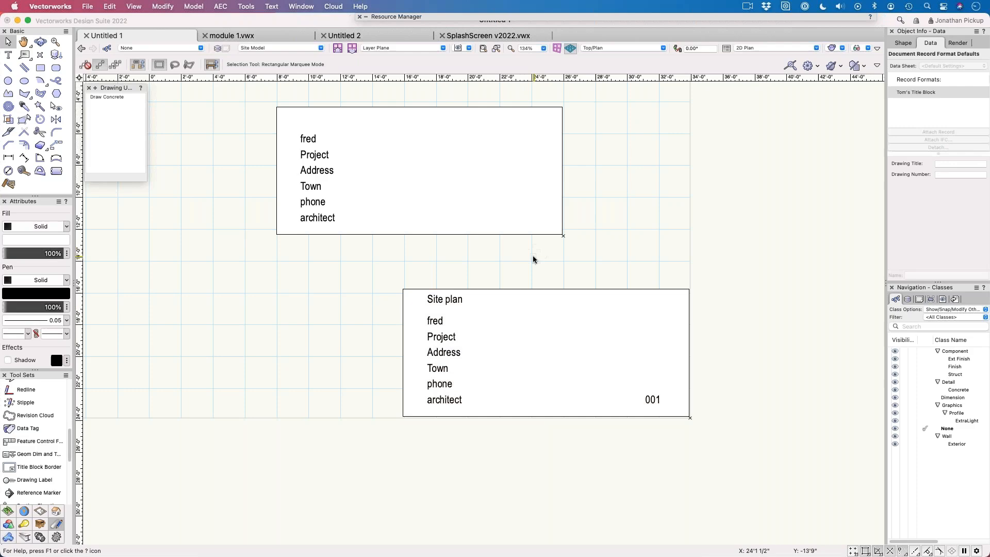
Step: Edit the symbol's 2D components and set its default record values to Drawing Title for the title and 000 for the number
{"action": "double_click", "coordinate": [528, 290]}
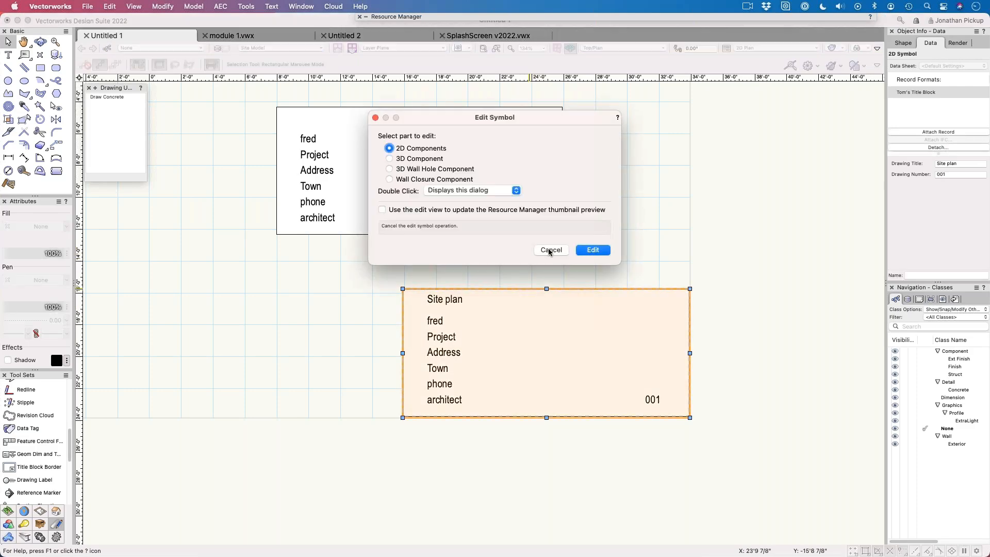
{"action": "left_click", "coordinate": [550, 250]}
{"action": "left_click", "coordinate": [602, 251]}
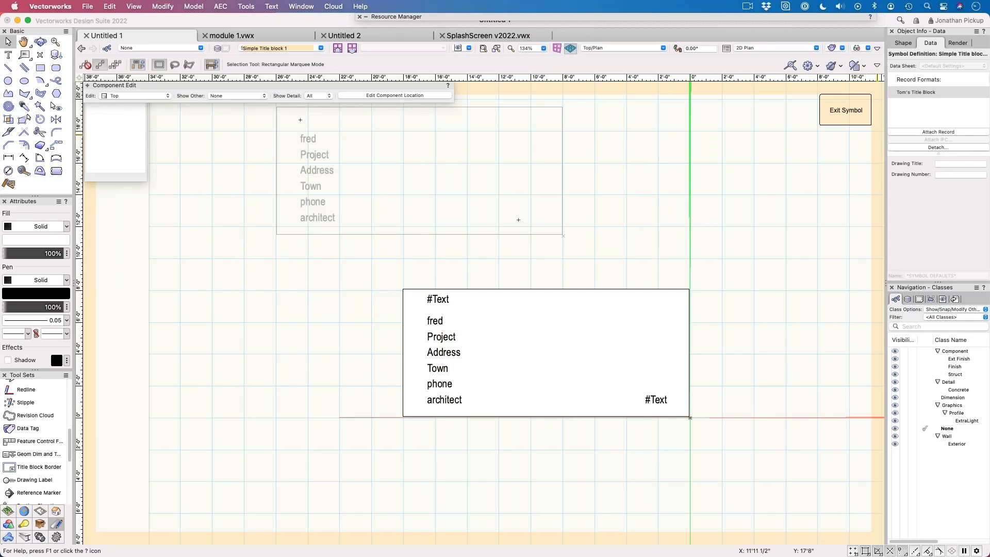
{"action": "left_click", "coordinate": [943, 163]}
{"action": "type", "text": "Drawing Title"}
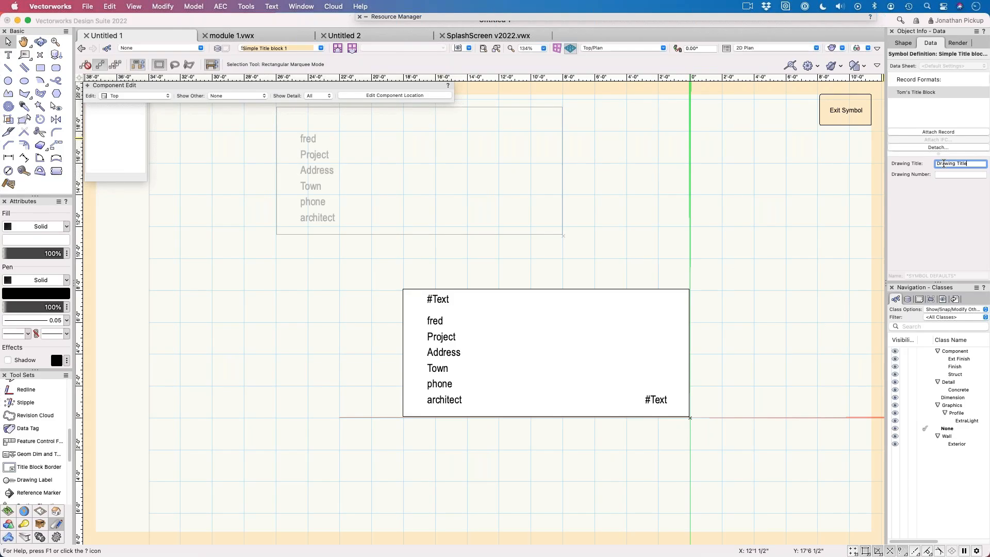
{"action": "key", "text": "Tab"}
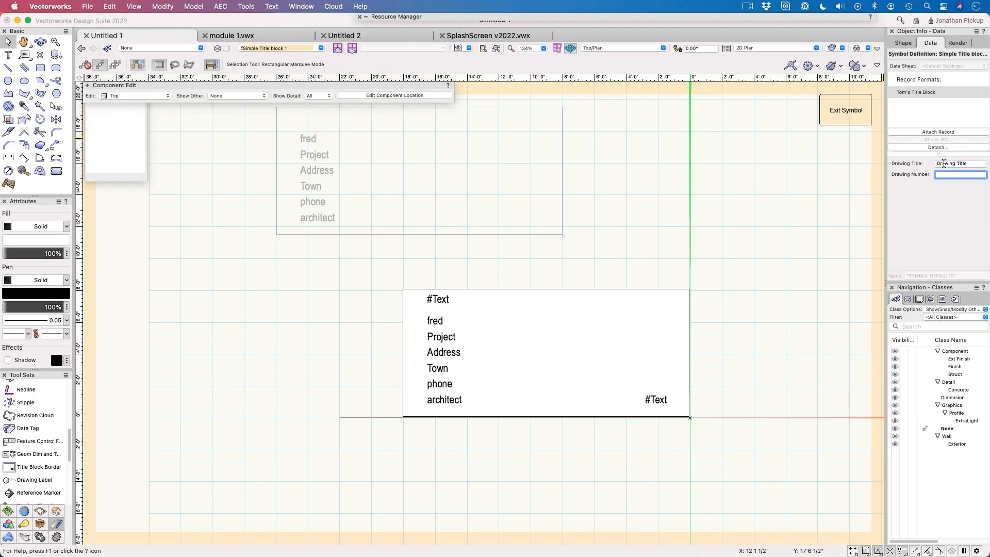
{"action": "type", "text": "000"}
{"action": "key", "text": "Return"}
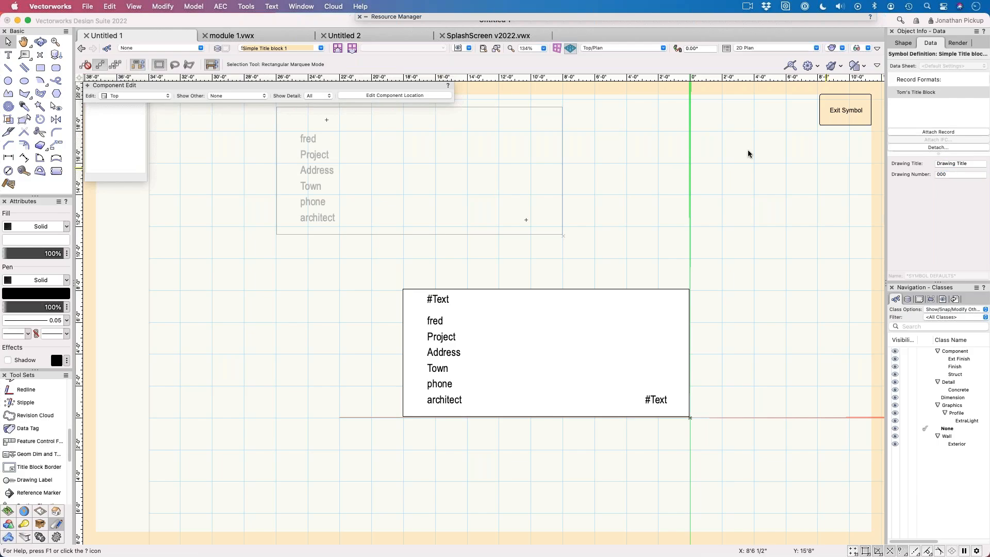
Step: Edit the title block record format and set the Drawing Title field's default value to Drawing Title
{"action": "mouse_move", "coordinate": [482, 17]}
{"action": "right_click", "coordinate": [515, 207]}
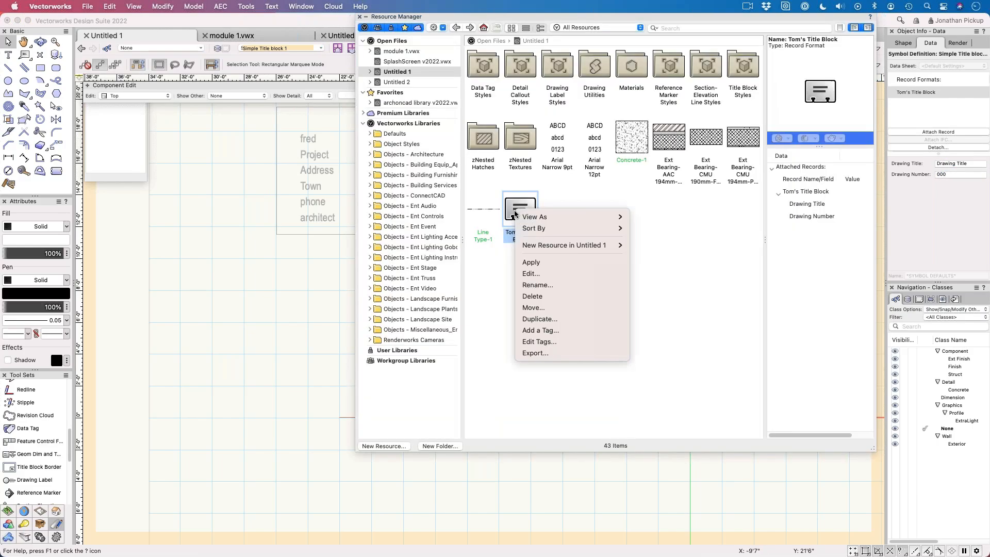
{"action": "left_click", "coordinate": [530, 275]}
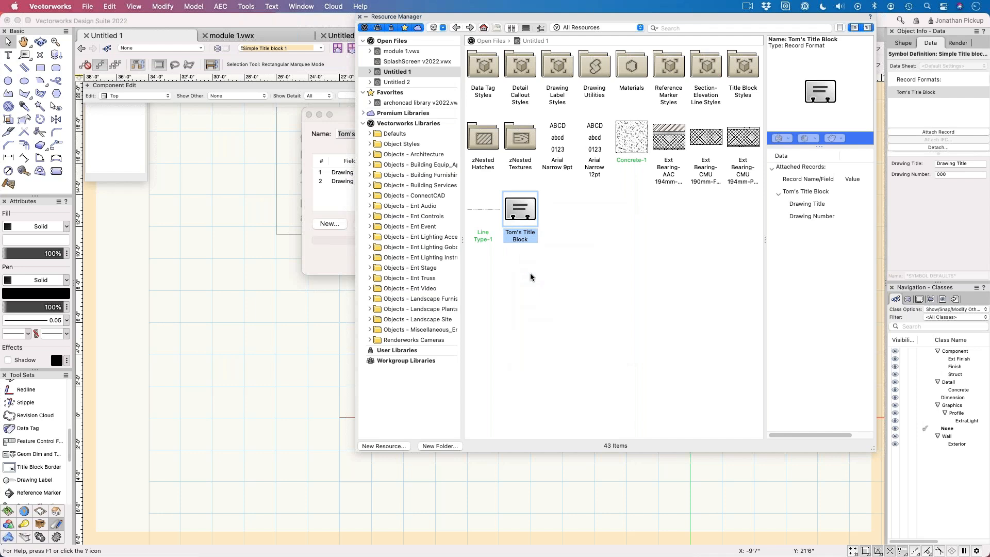
{"action": "double_click", "coordinate": [347, 173]}
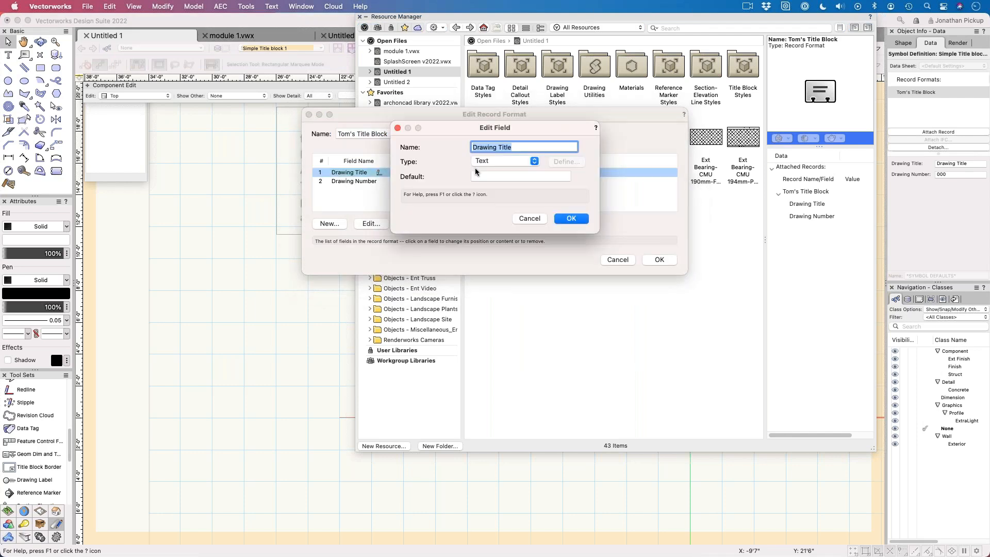
{"action": "left_click", "coordinate": [483, 175]}
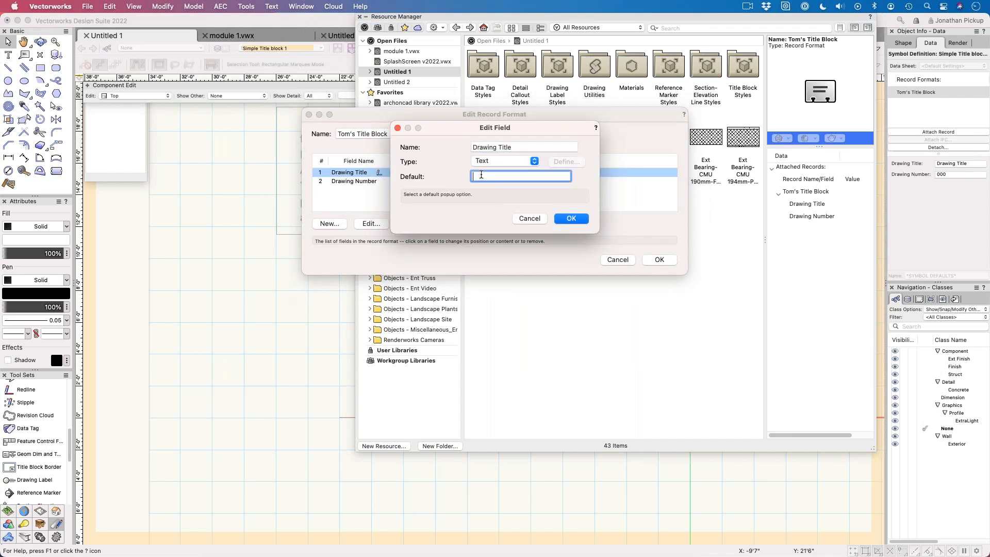
{"action": "key", "text": "Tab"}
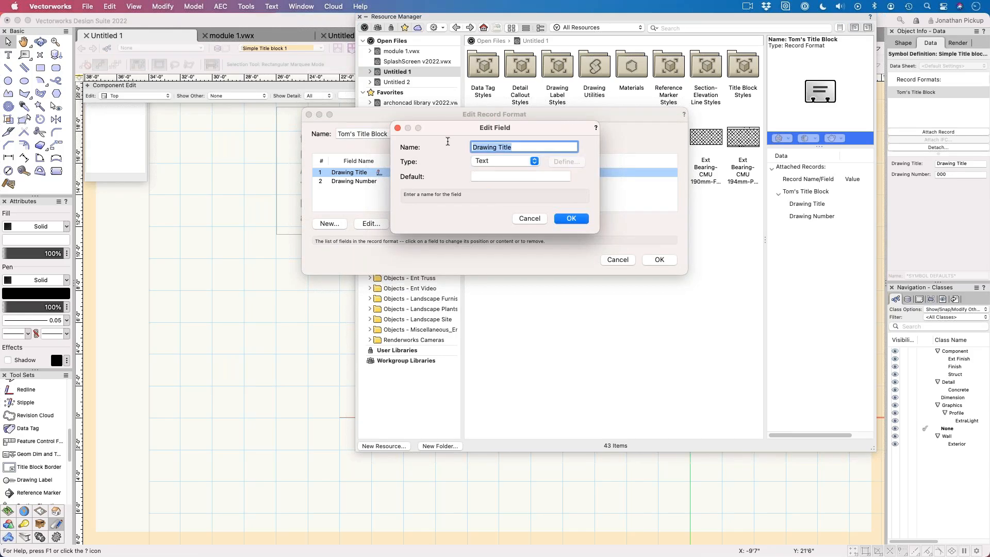
{"action": "key", "text": "super+c"}
{"action": "left_click", "coordinate": [477, 177]}
{"action": "key", "text": "super+v"}
{"action": "left_click", "coordinate": [571, 219]}
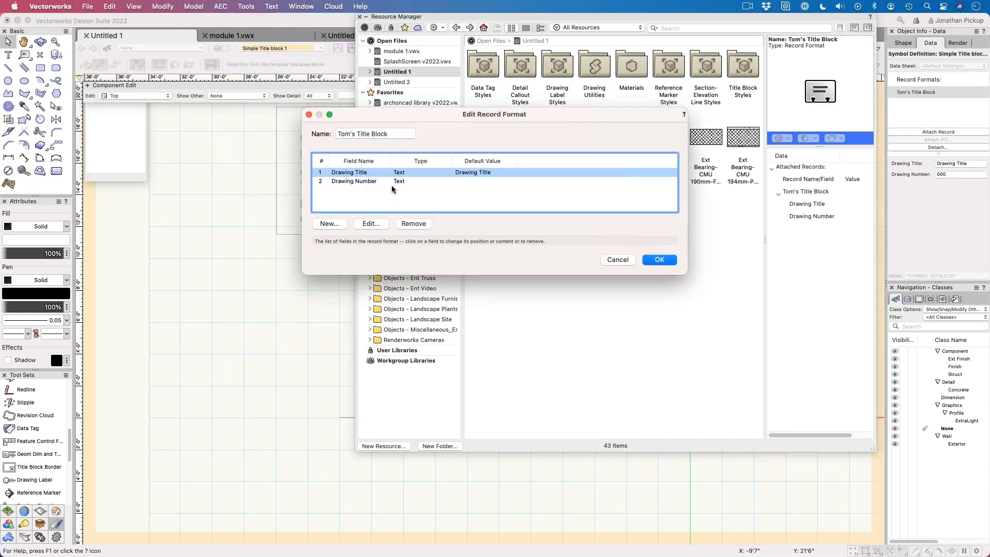
Step: Set the Drawing Number field's default value to 000 and save the record format
{"action": "double_click", "coordinate": [389, 181]}
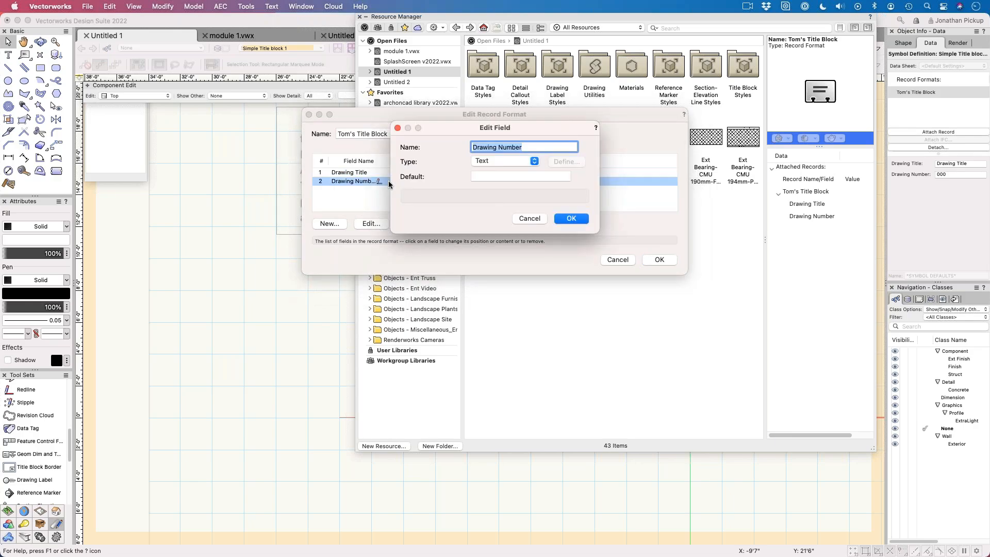
{"action": "left_click", "coordinate": [485, 176]}
{"action": "type", "text": "000"}
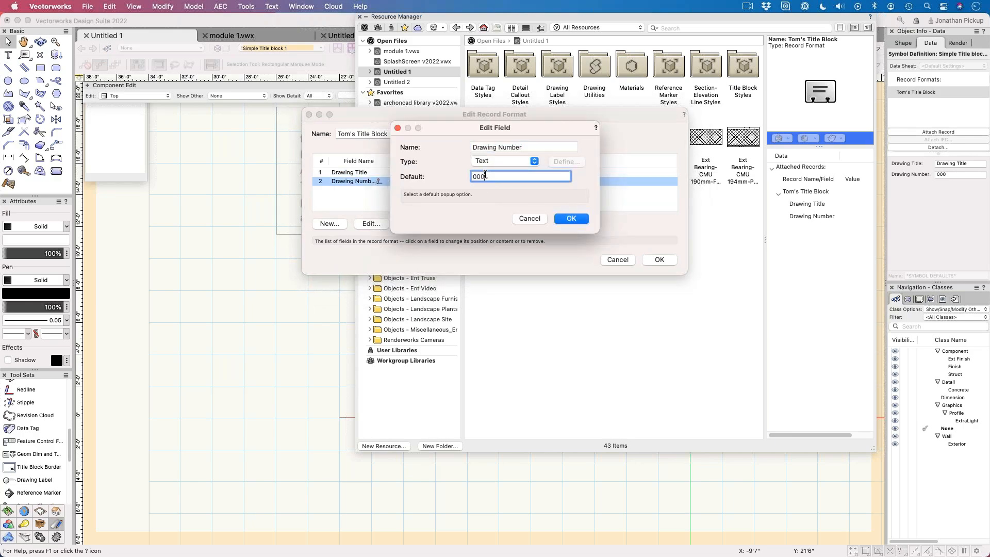
{"action": "key", "text": "Return"}
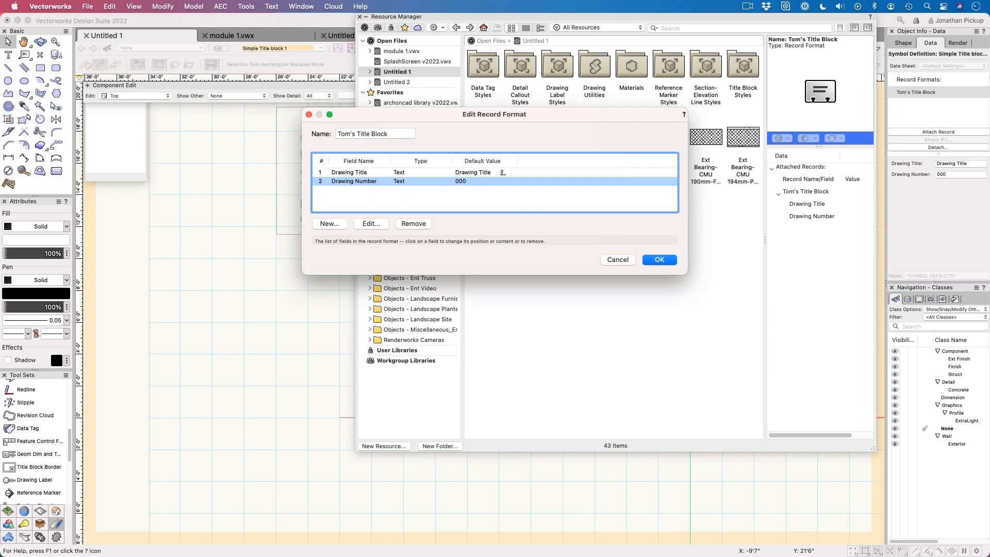
{"action": "key", "text": "Return"}
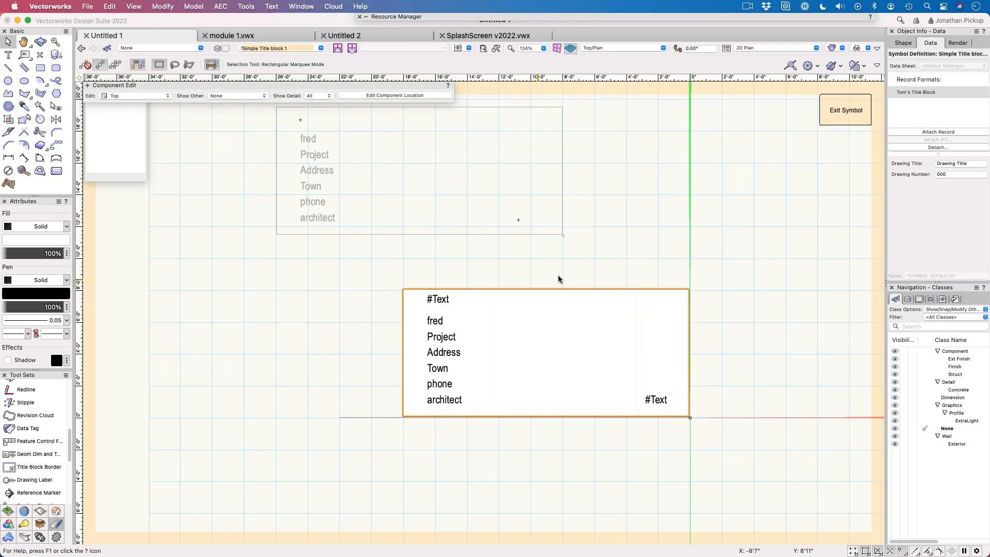
Step: Exit symbol editing and delete both existing title block instances from the drawing
{"action": "left_click", "coordinate": [438, 299]}
{"action": "left_click", "coordinate": [532, 252]}
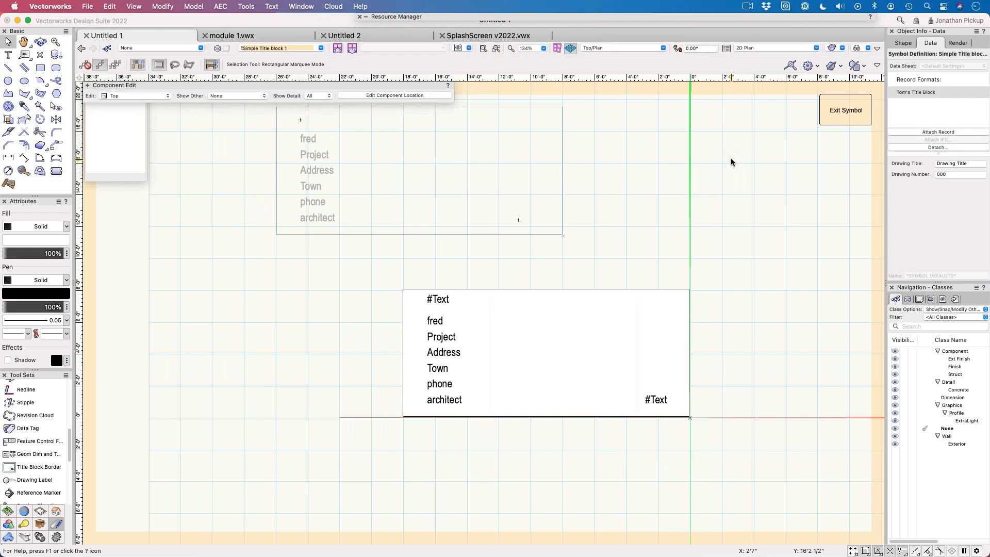
{"action": "left_click", "coordinate": [846, 110]}
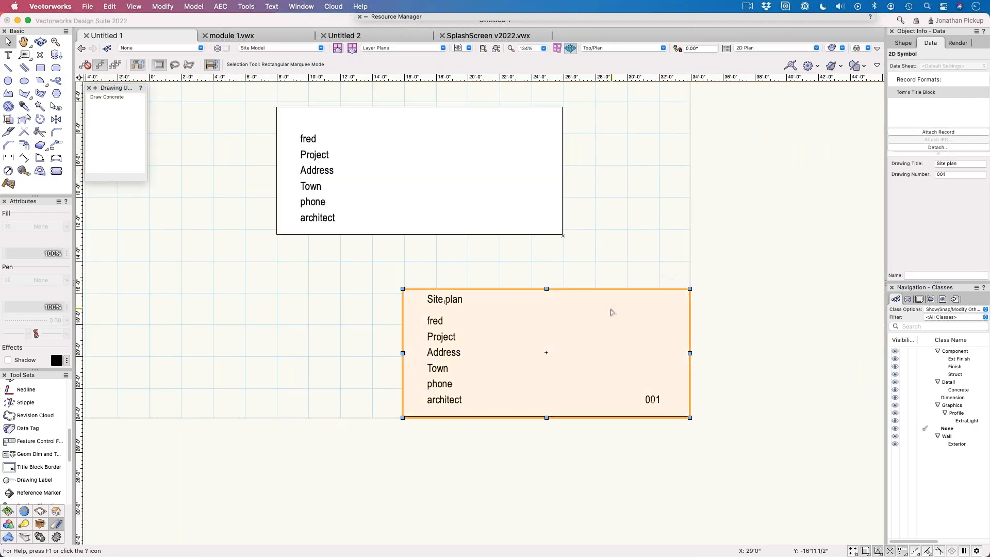
{"action": "key", "text": "Delete"}
{"action": "left_click", "coordinate": [392, 181]}
{"action": "key", "text": "Delete"}
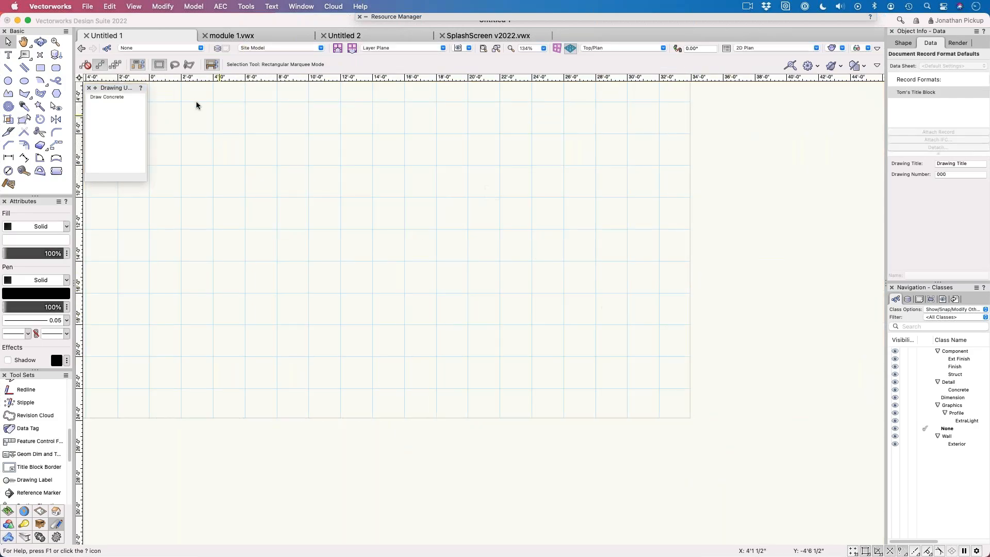
Step: Insert two instances of the Simple Title block 1 symbol, one at the grid's lower-right corner and one above and left of it
{"action": "left_click", "coordinate": [55, 55]}
{"action": "left_click", "coordinate": [690, 418]}
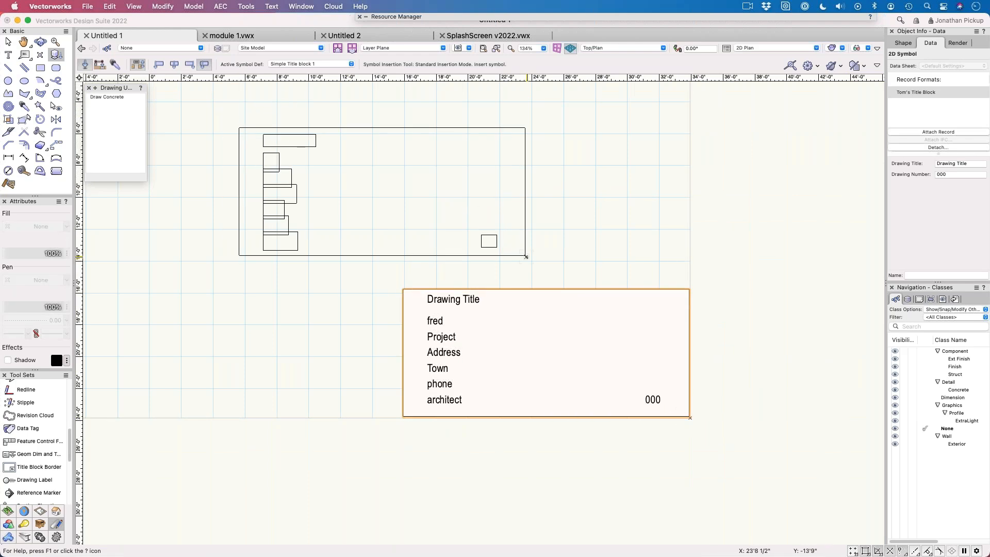
{"action": "left_click", "coordinate": [527, 255]}
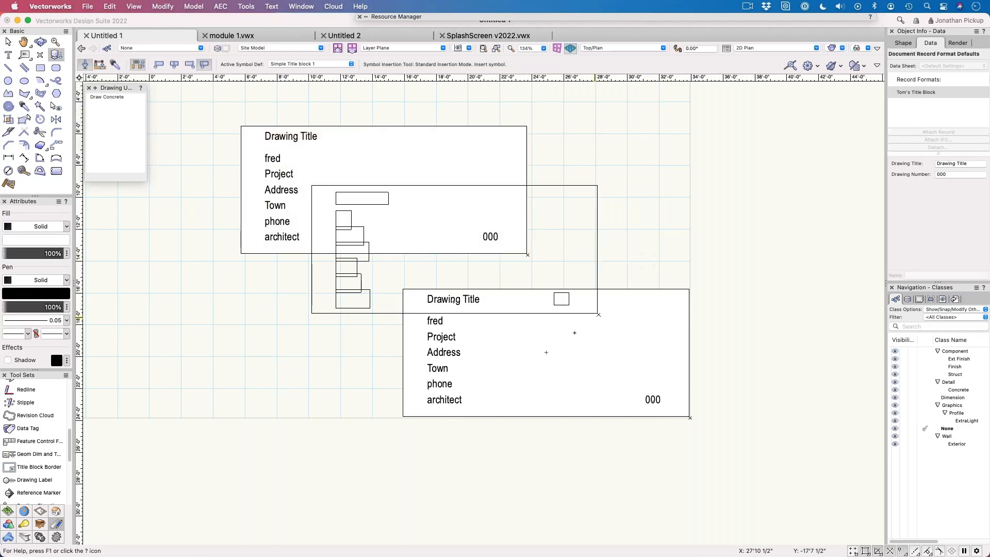
Step: Open the 2D components of the lower-right title block symbol for editing
{"action": "key", "text": "x"}
{"action": "left_click", "coordinate": [588, 325]}
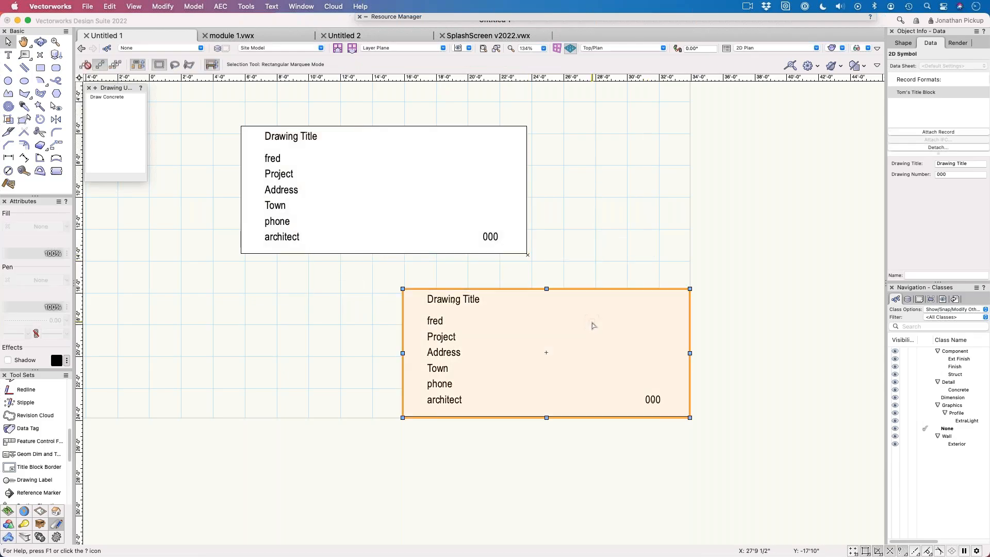
{"action": "double_click", "coordinate": [468, 334]}
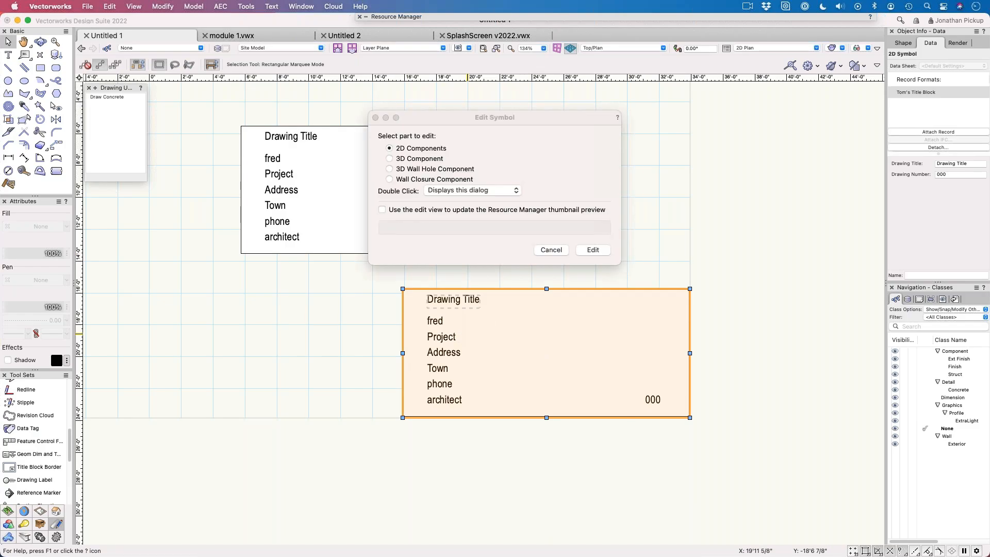
{"action": "left_click", "coordinate": [591, 252]}
Step: Replace the Project text in the title block symbol with "New Apartment for some place" and exit symbol editing
{"action": "double_click", "coordinate": [441, 337]}
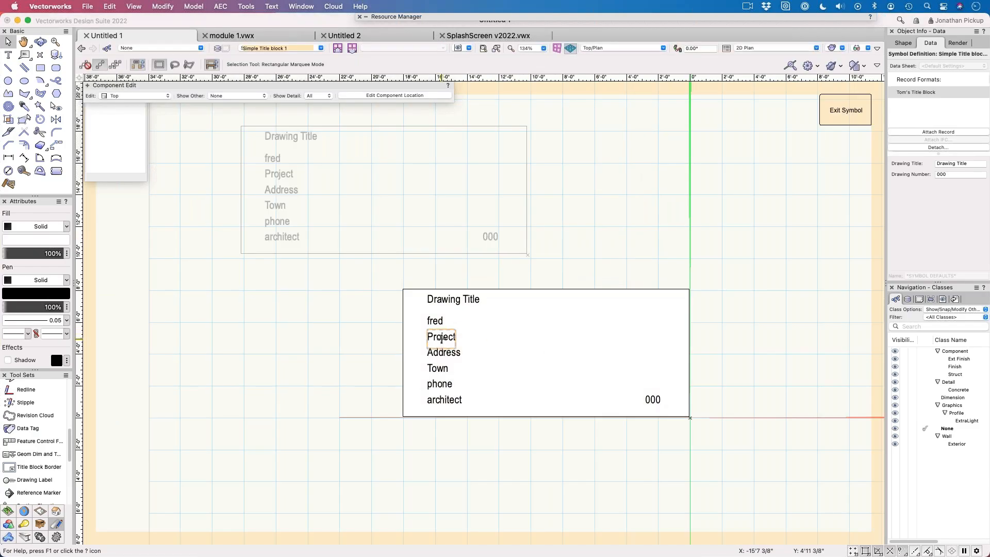
{"action": "double_click", "coordinate": [456, 338]}
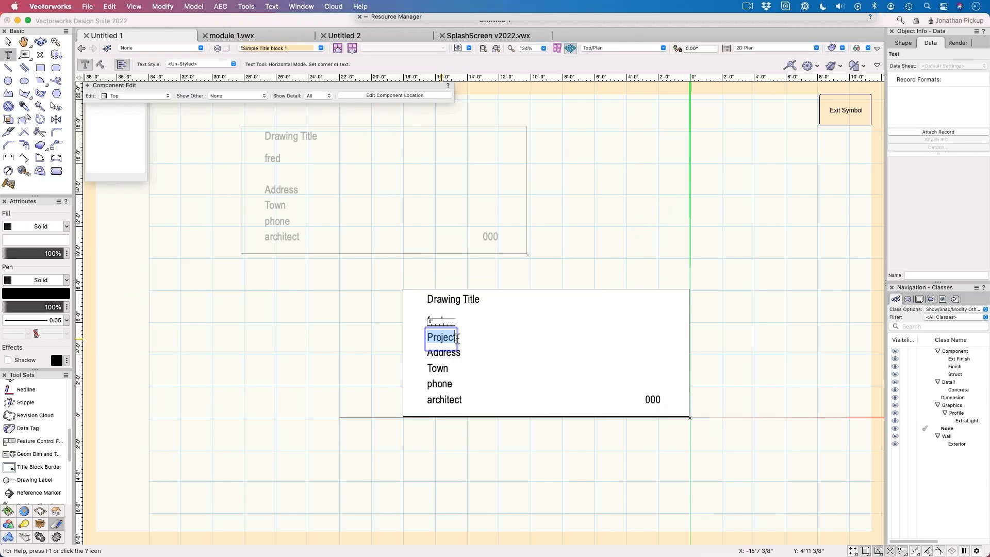
{"action": "type", "text": "New Ad"}
{"action": "type", "text": "ar"}
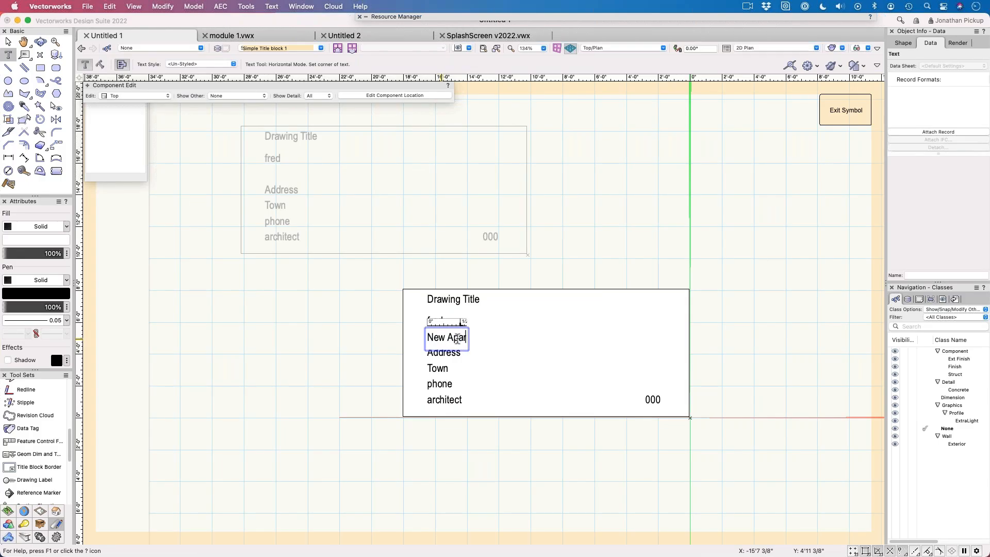
{"action": "type", "text": "tment for"}
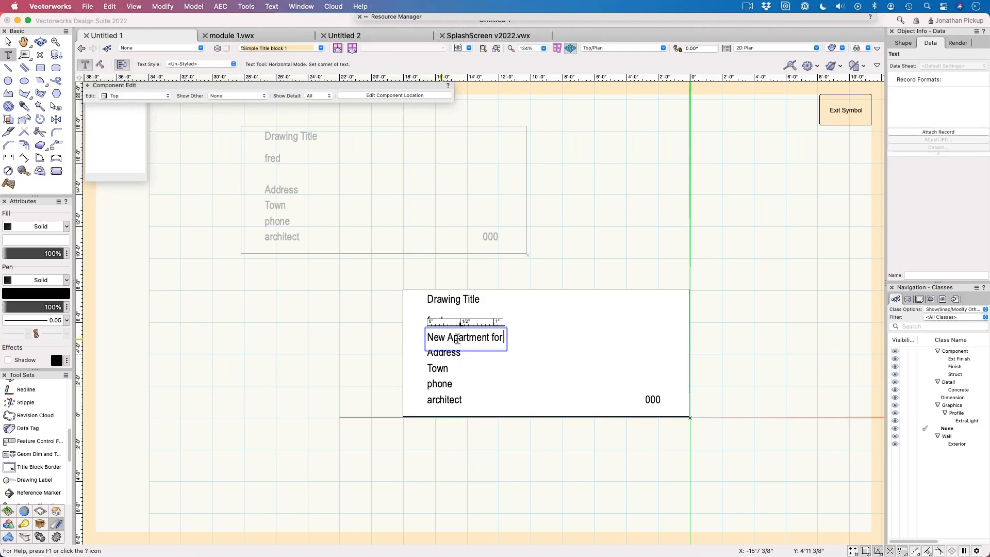
{"action": "type", "text": " some place"}
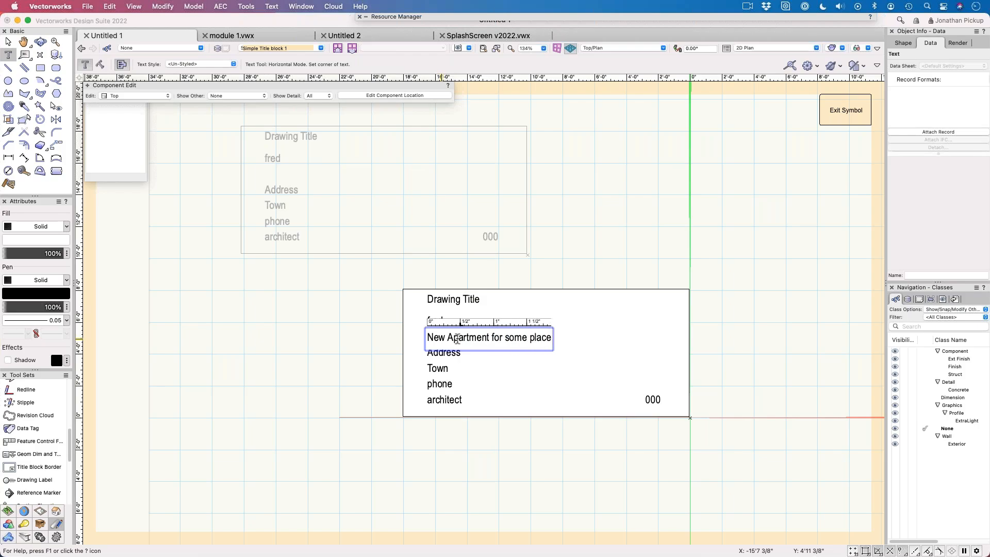
{"action": "key", "text": "Escape"}
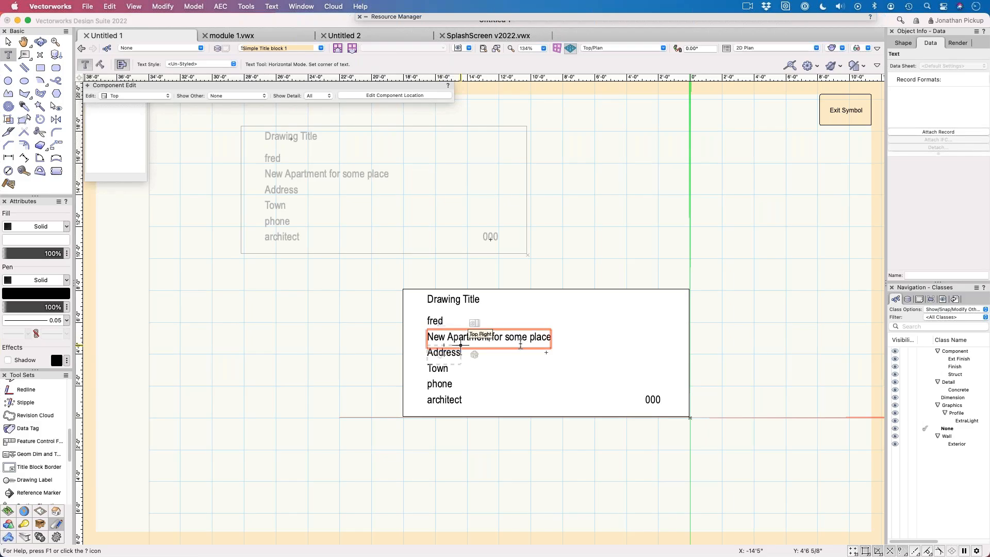
{"action": "left_click", "coordinate": [867, 98]}
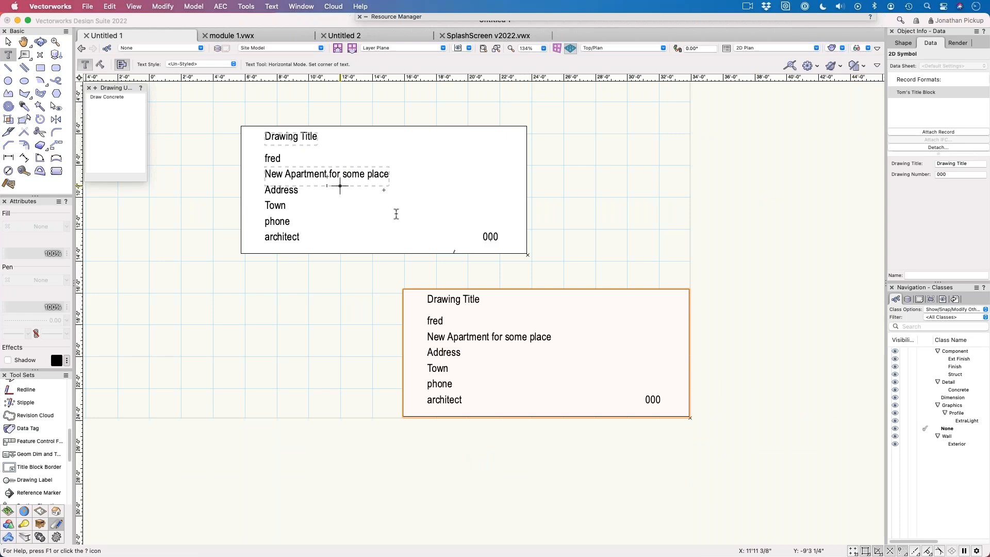
{"action": "key", "text": "Escape"}
{"action": "key", "text": "x"}
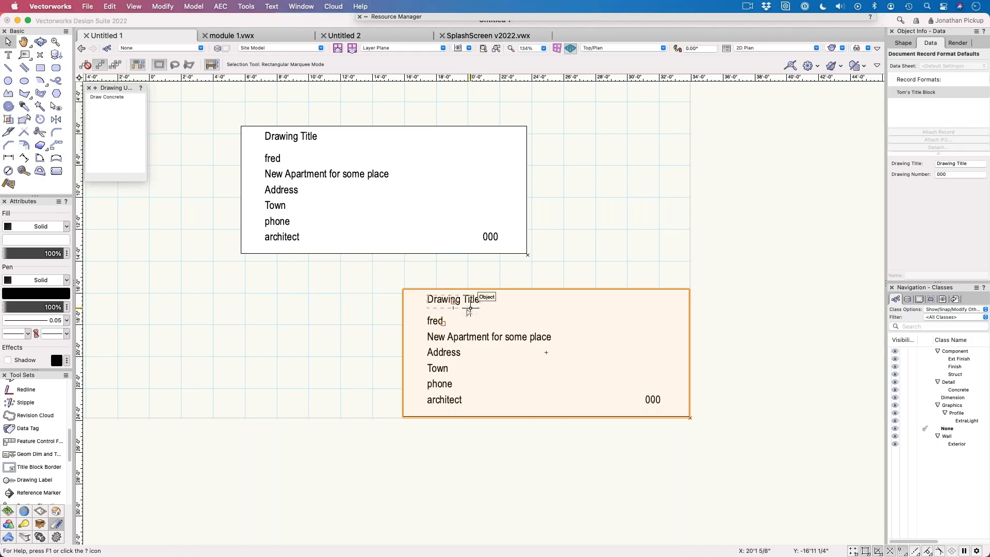
{"action": "left_click", "coordinate": [324, 176]}
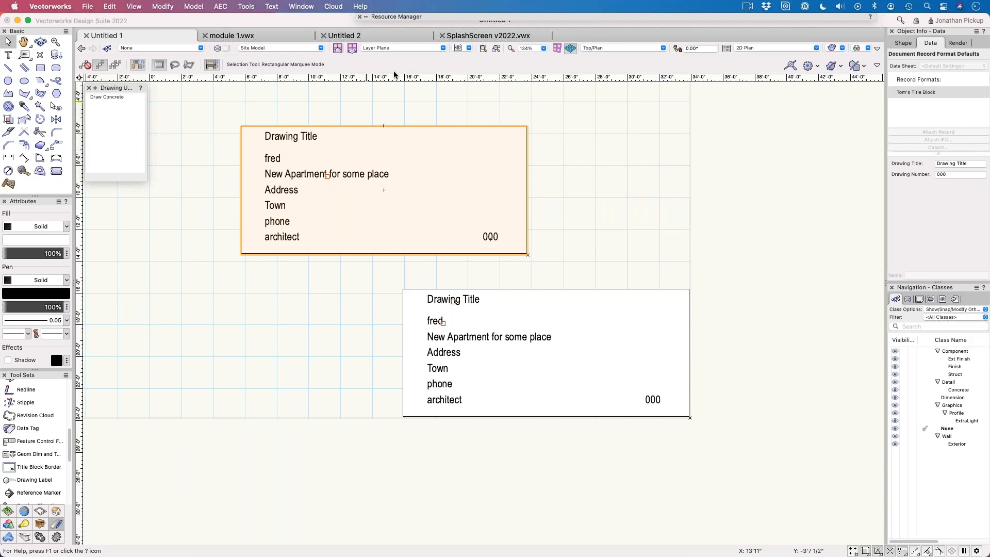
{"action": "mouse_move", "coordinate": [400, 18]}
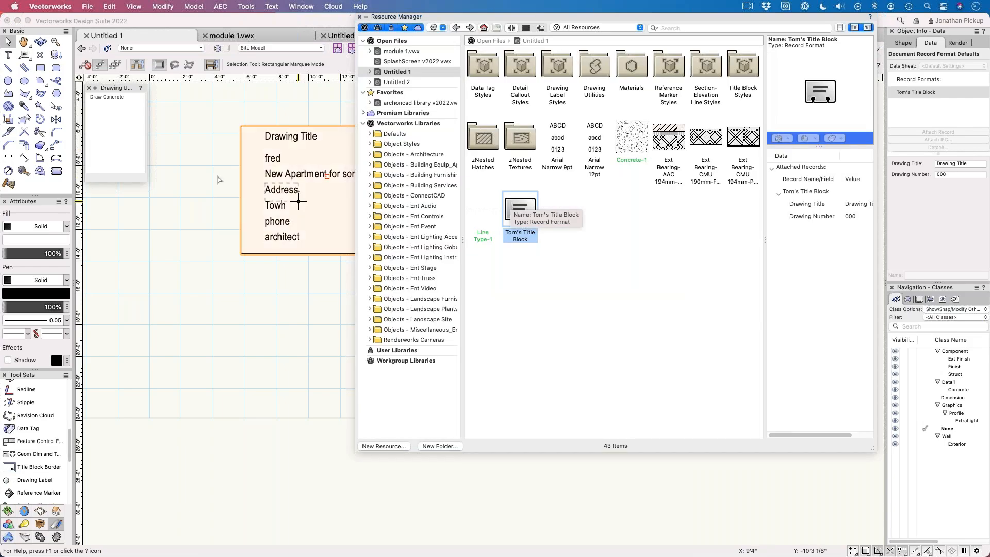
{"action": "left_click", "coordinate": [247, 7]}
{"action": "mouse_move", "coordinate": [243, 105]}
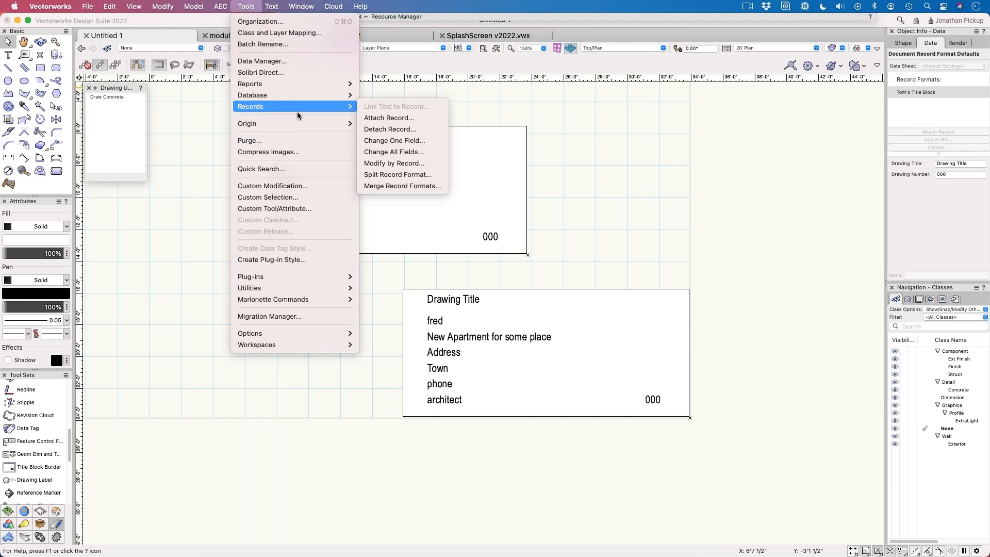
{"action": "left_click", "coordinate": [675, 206]}
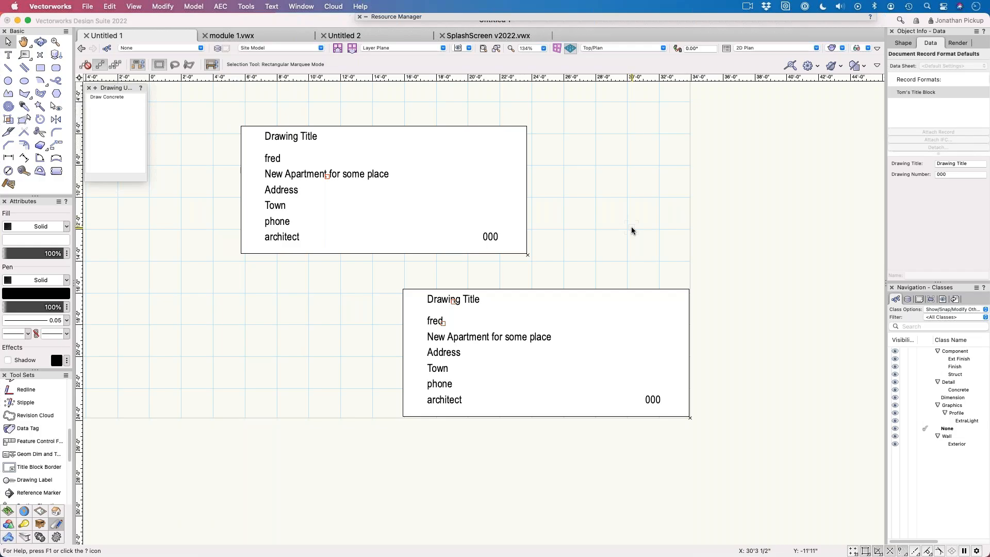
Step: Delete the upper-left title block instance from the drawing
{"action": "scroll", "coordinate": [642, 259], "scroll_direction": "down", "scroll_amount": 2}
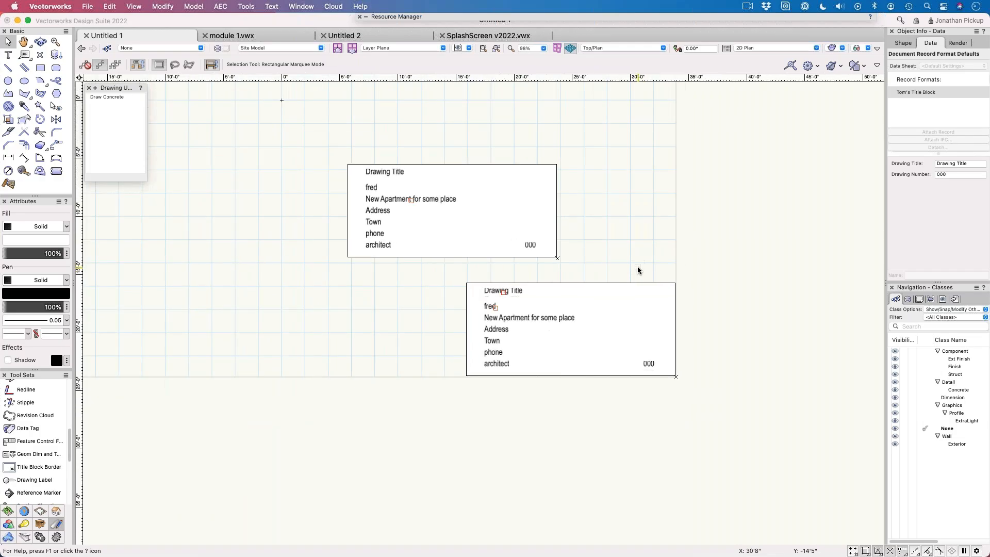
{"action": "scroll", "coordinate": [638, 266], "scroll_direction": "down", "scroll_amount": 7}
{"action": "left_click", "coordinate": [581, 246]}
{"action": "key", "text": "Delete"}
Step: Move the remaining title block instance off the page grid to the empty area just below it
{"action": "left_click", "coordinate": [595, 277]}
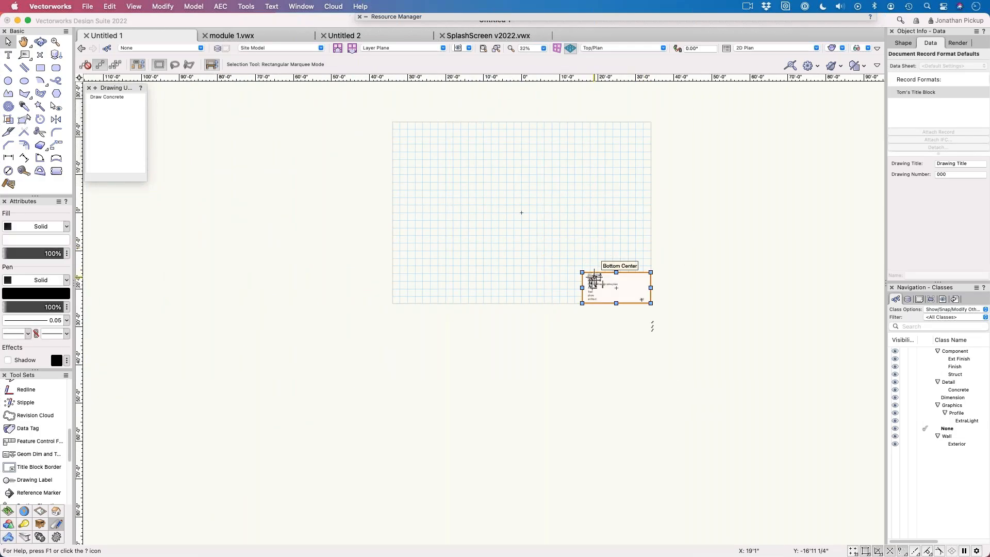
{"action": "left_click", "coordinate": [595, 283]}
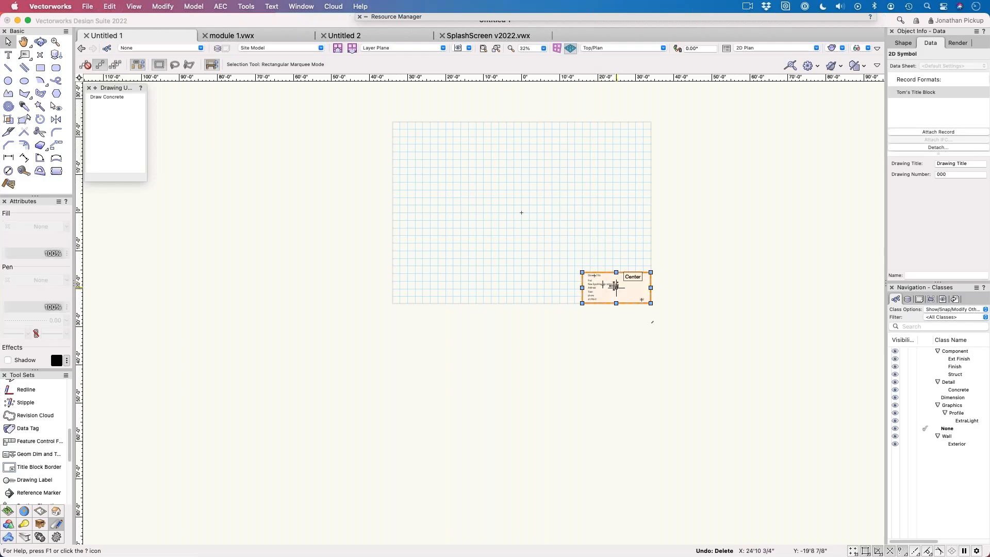
{"action": "left_click_drag", "start_coordinate": [615, 287], "coordinate": [592, 382]}
{"action": "left_click", "coordinate": [605, 348]}
{"action": "scroll", "coordinate": [567, 321], "scroll_direction": "up", "scroll_amount": 5}
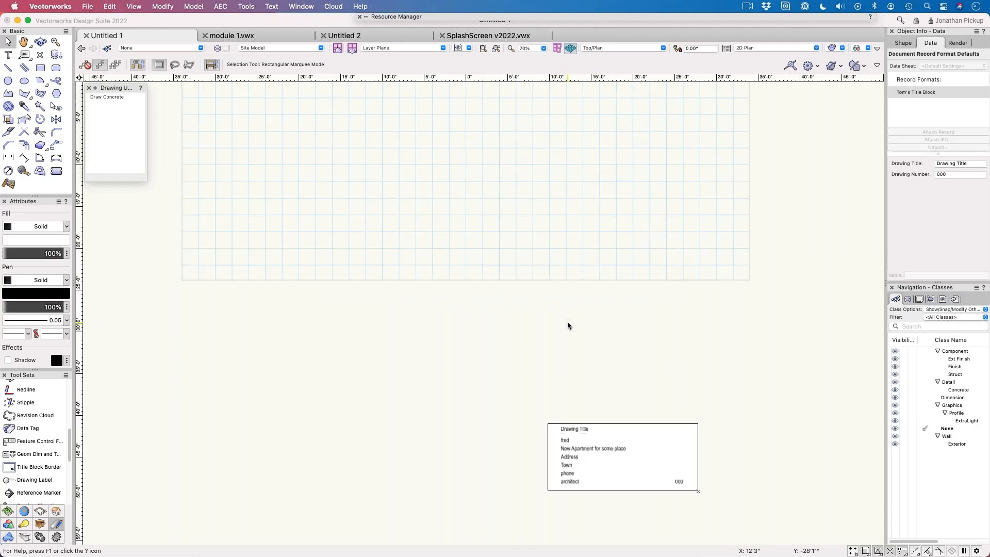
{"action": "scroll", "coordinate": [477, 325], "scroll_direction": "right", "scroll_amount": 4}
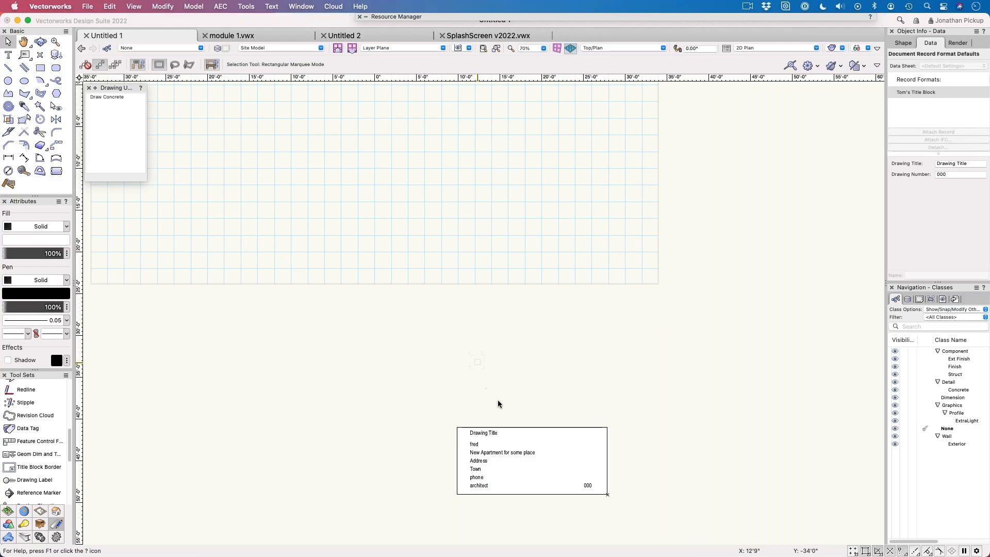
{"action": "left_click_drag", "start_coordinate": [524, 459], "coordinate": [564, 368]}
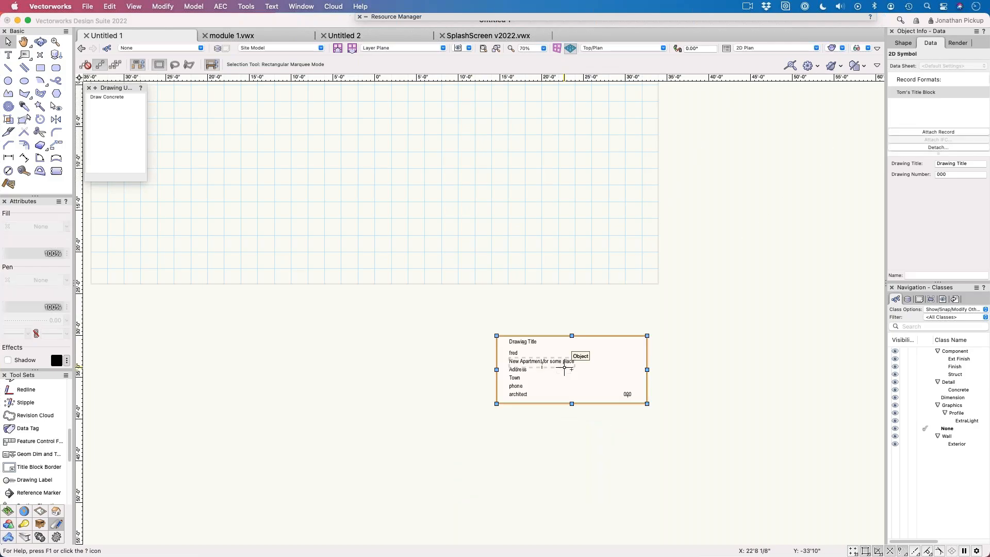